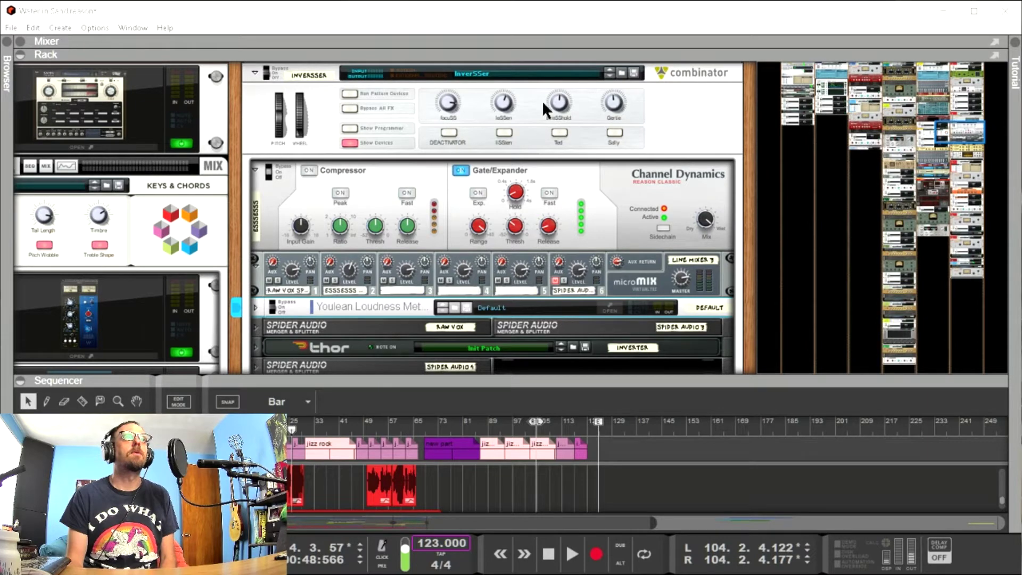
Switch on the InverSSer Combinator's Deactivator and play a short stretch of the vocal without the de-essing.
scroll(538, 130, up, 2)
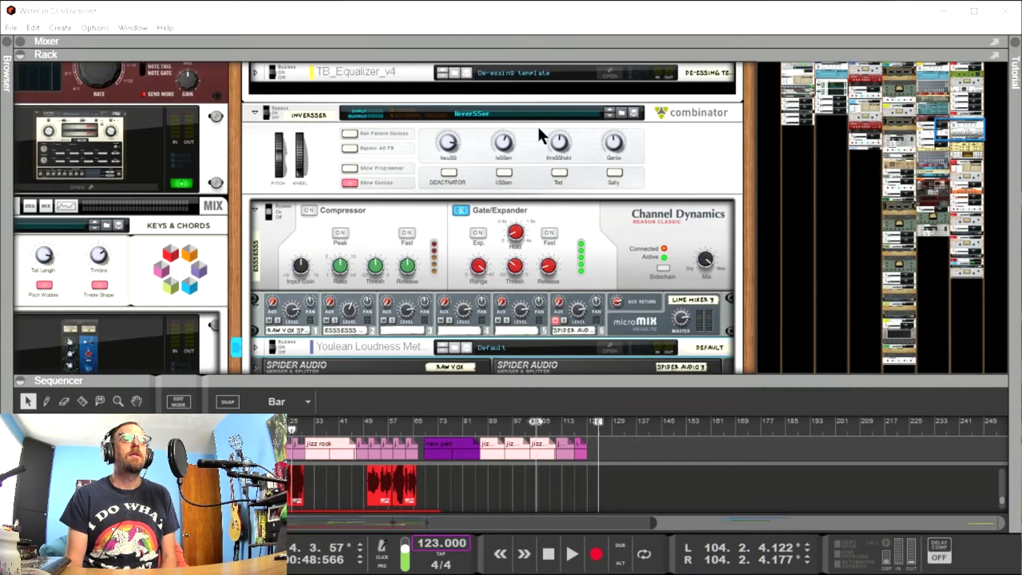
scroll(539, 131, up, 3)
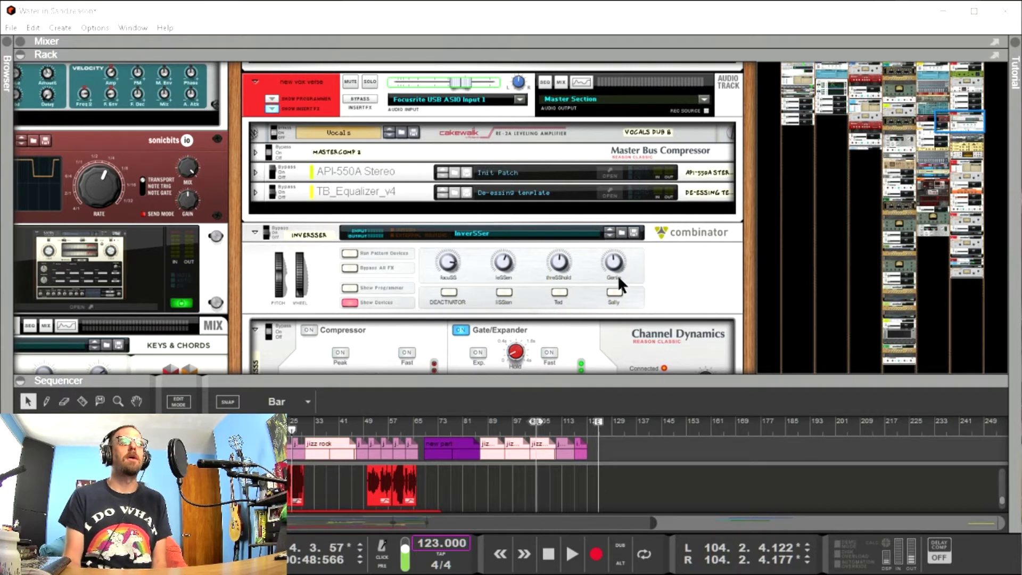
mouse_move(559, 261)
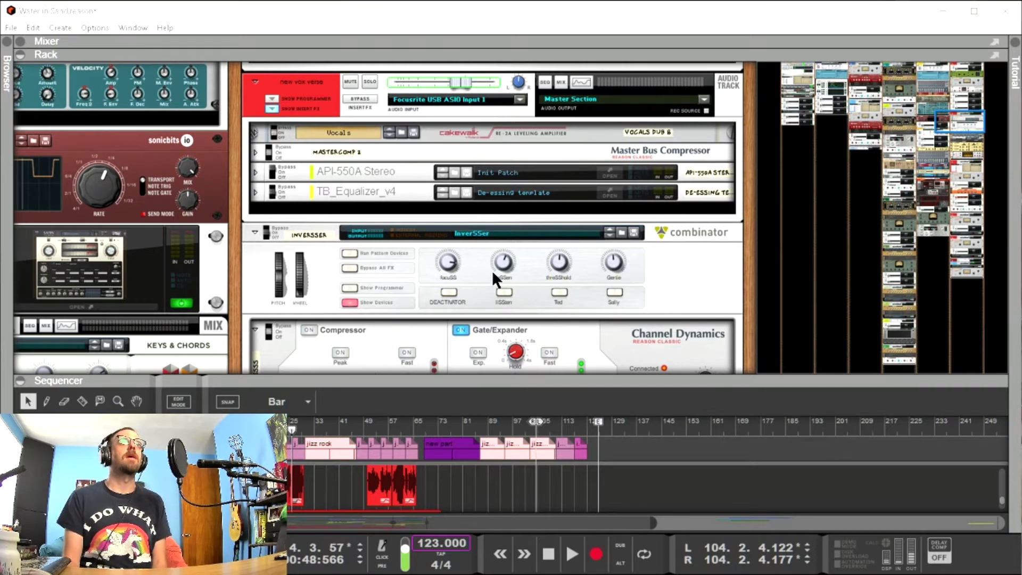
mouse_move(493, 273)
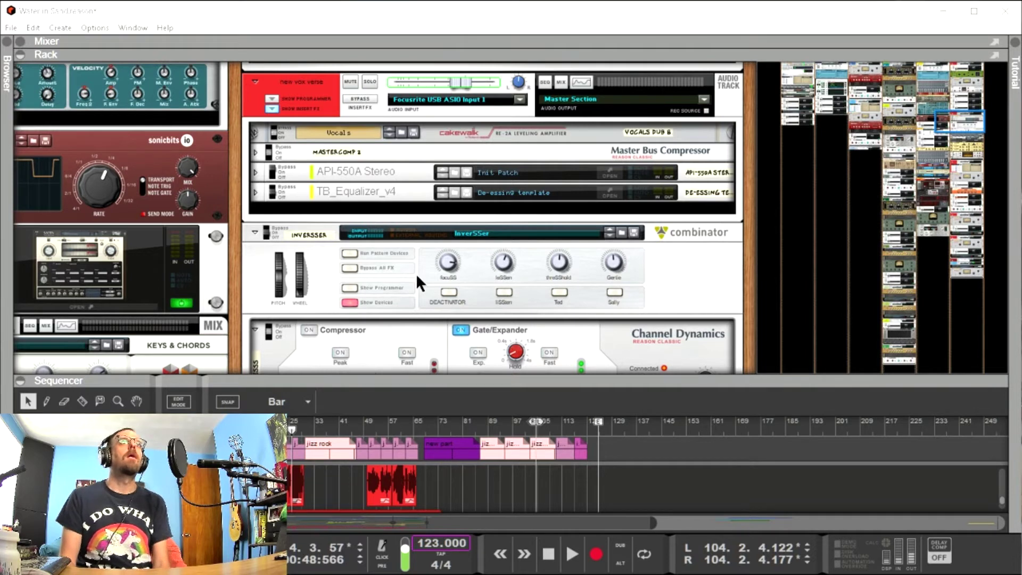
click(449, 290)
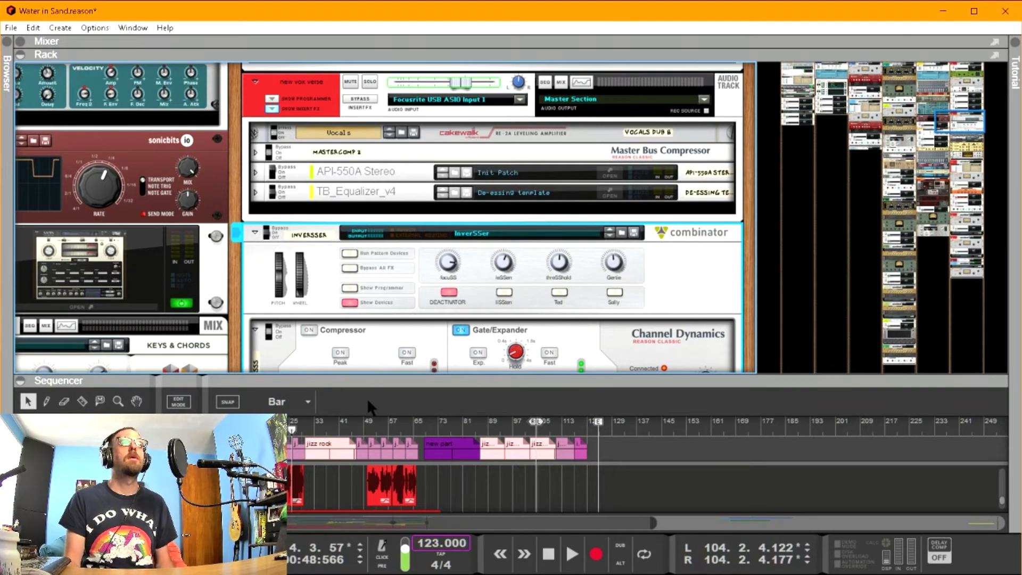
key(space)
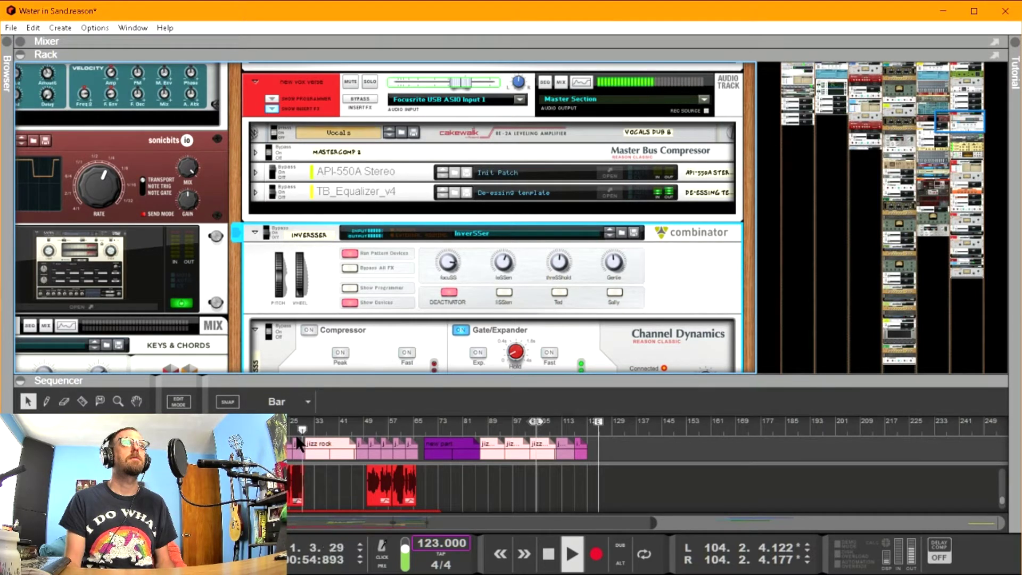
key(space)
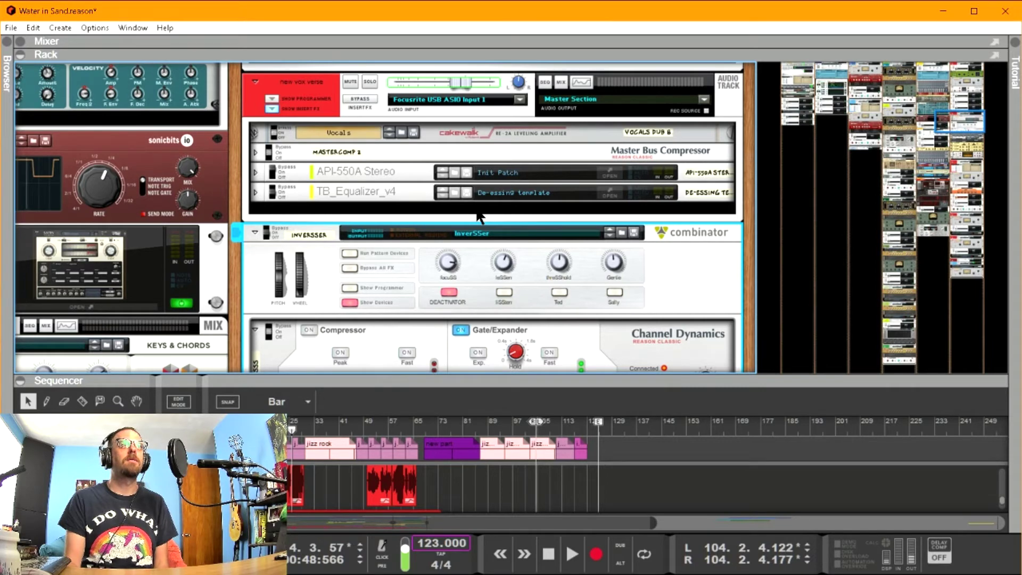
Examine the vocal track's insert effects, picking out the leveling amplifier, the Master Bus Compressor and the API-550A Stereo.
scroll(477, 213, down, 1)
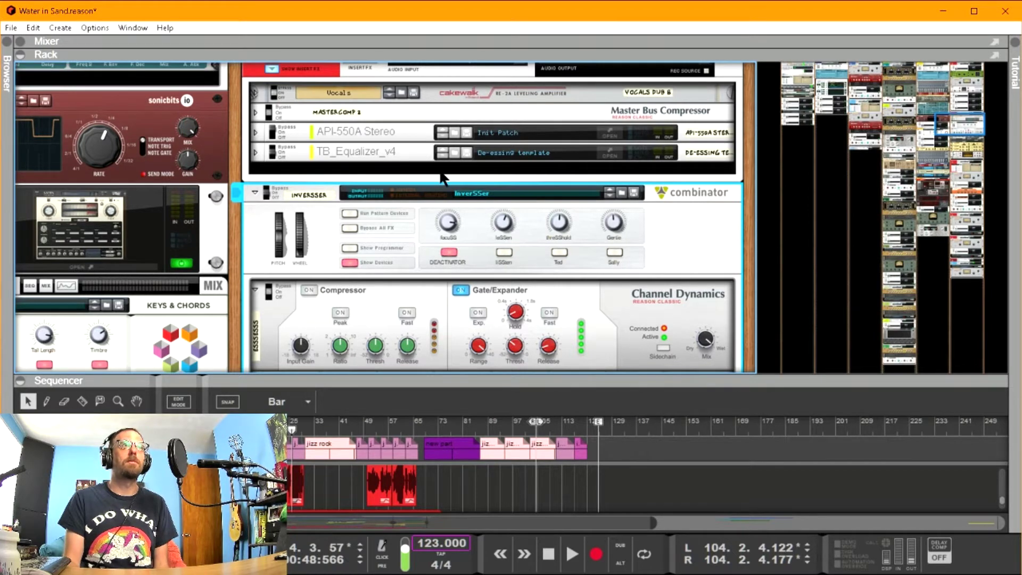
scroll(445, 177, up, 2)
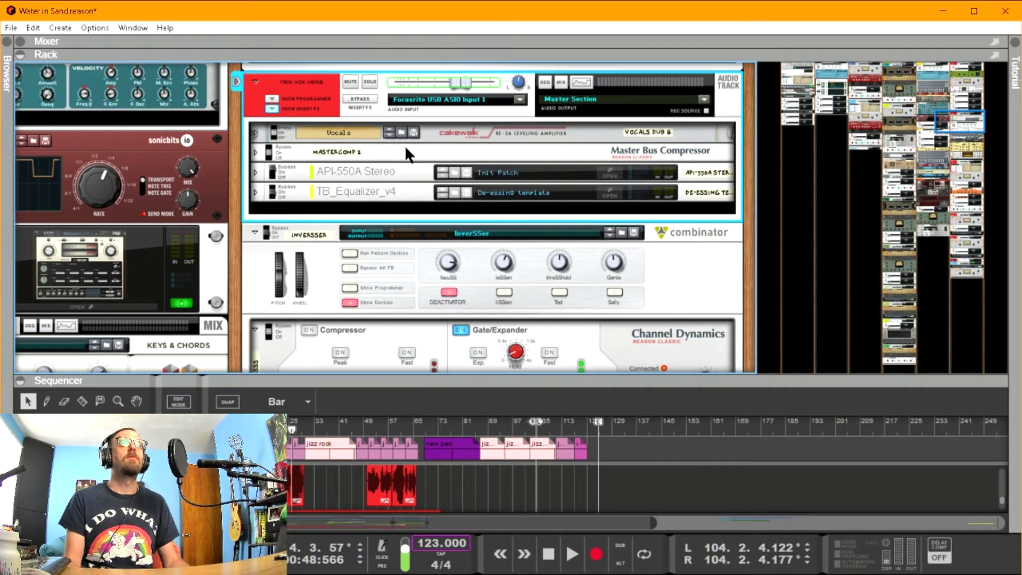
click(439, 131)
click(432, 147)
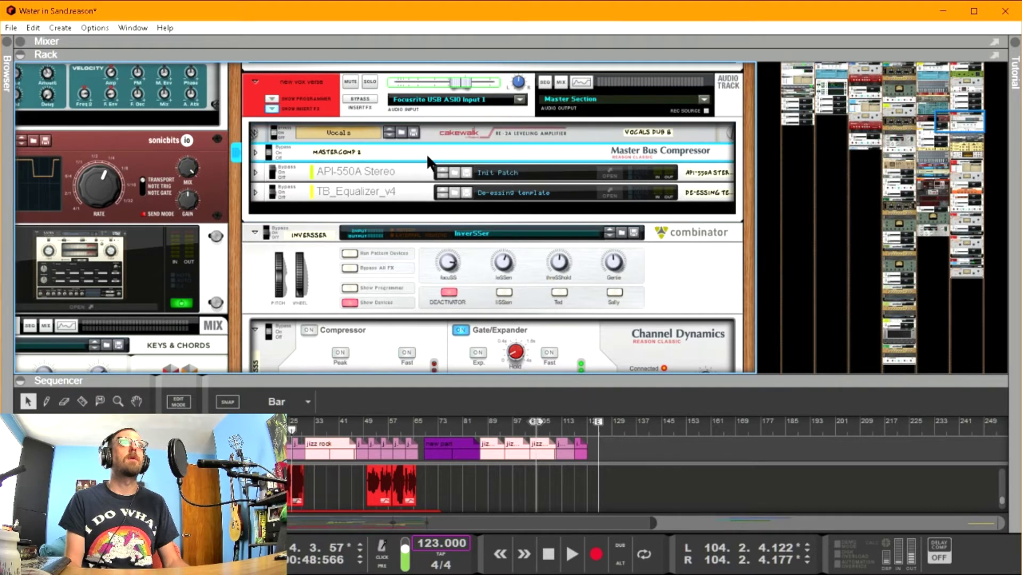
click(400, 175)
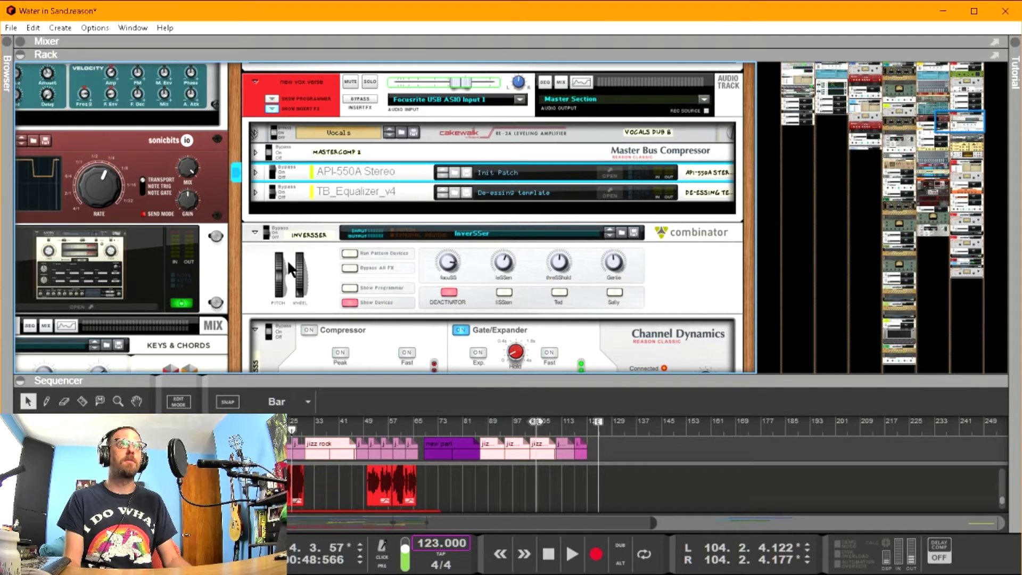
Inspect the cable routing of TB_Equalizer_v4 and the InverSSer Combinator on the rear of the rack, and return to the front.
key(Tab)
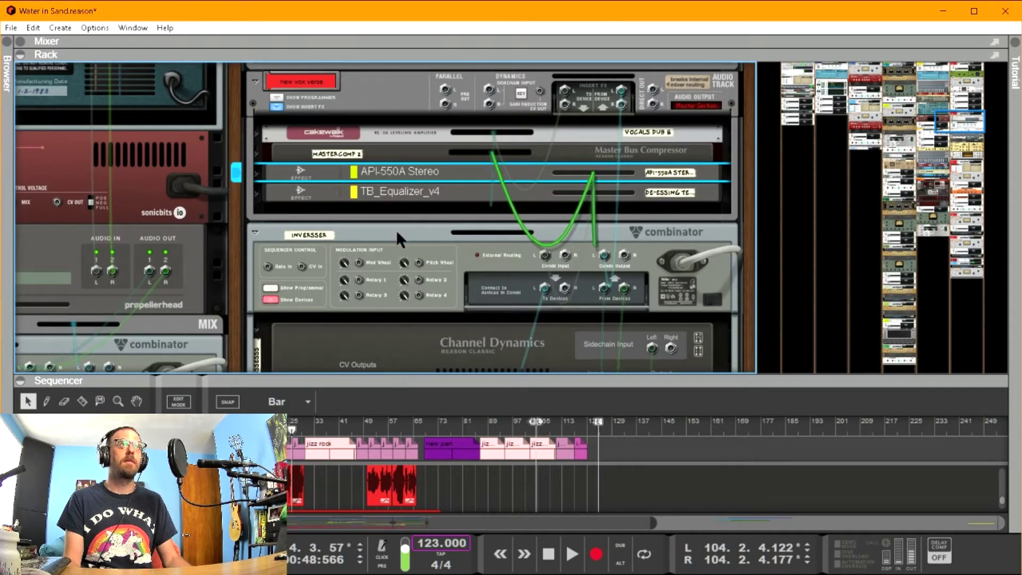
click(395, 229)
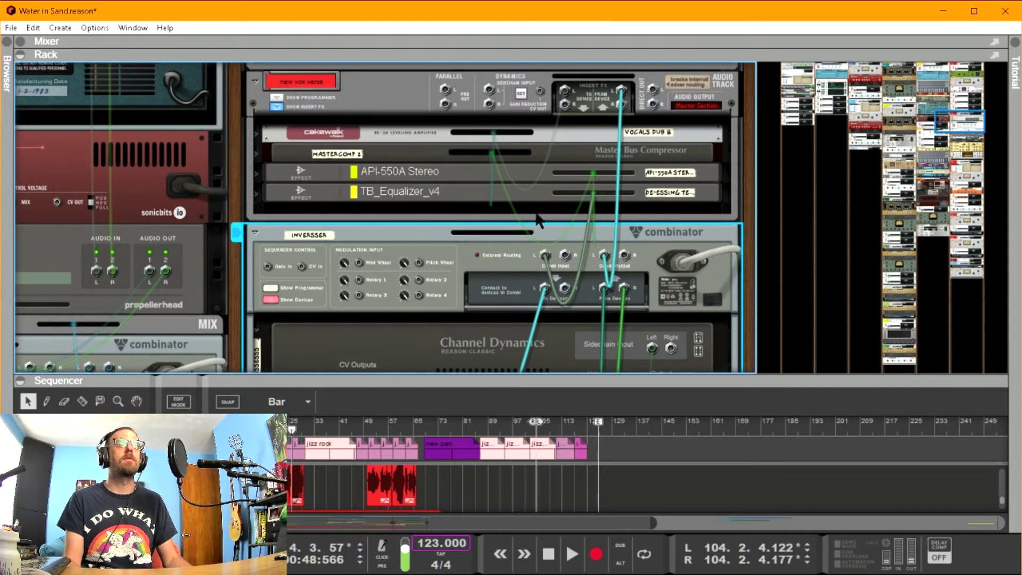
click(413, 196)
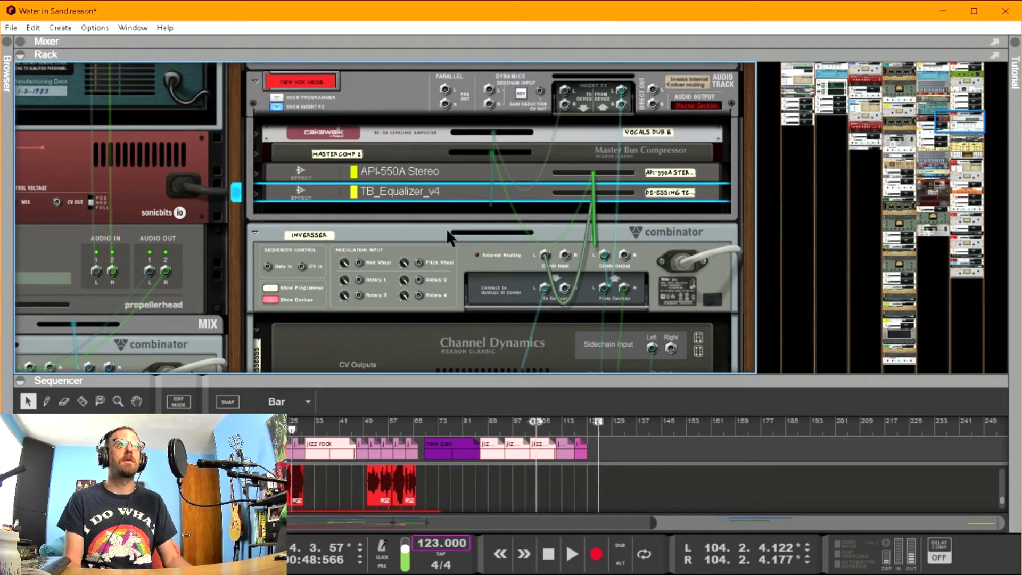
click(479, 262)
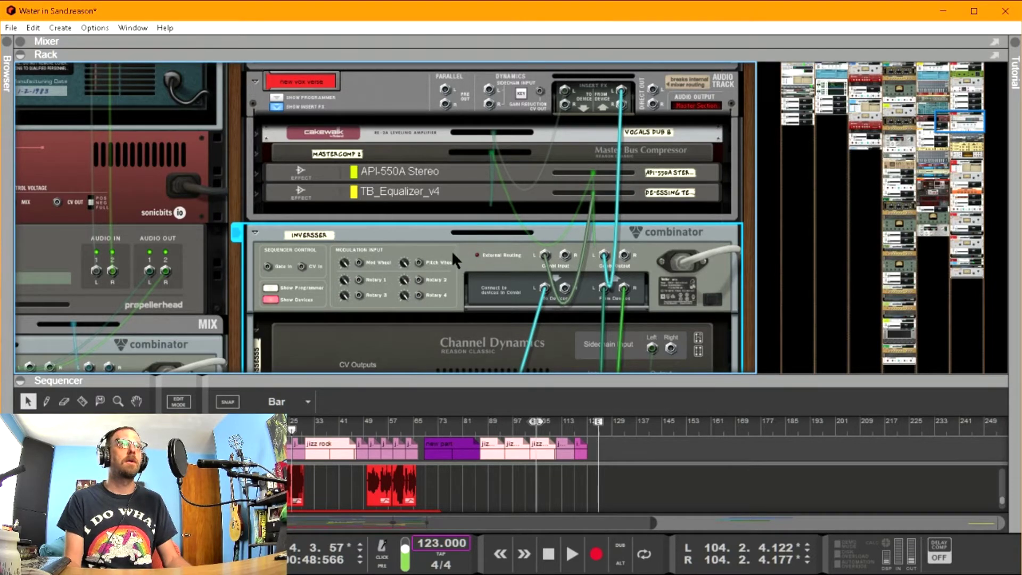
key(Tab)
Toggle the Deactivator off and on to check how it affects the sibilance channel's mute on the line mixer.
scroll(625, 247, down, 2)
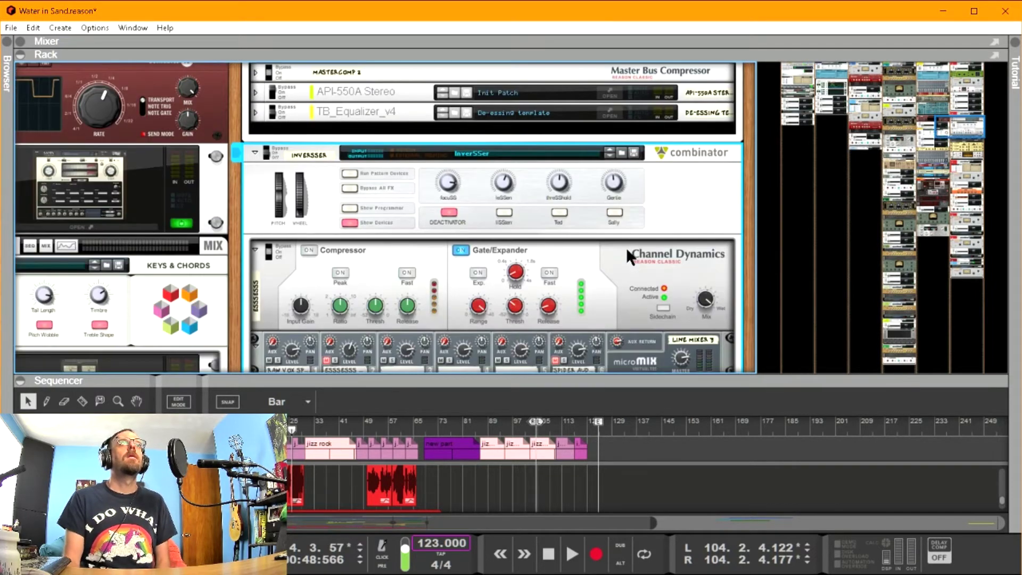
scroll(626, 247, down, 1)
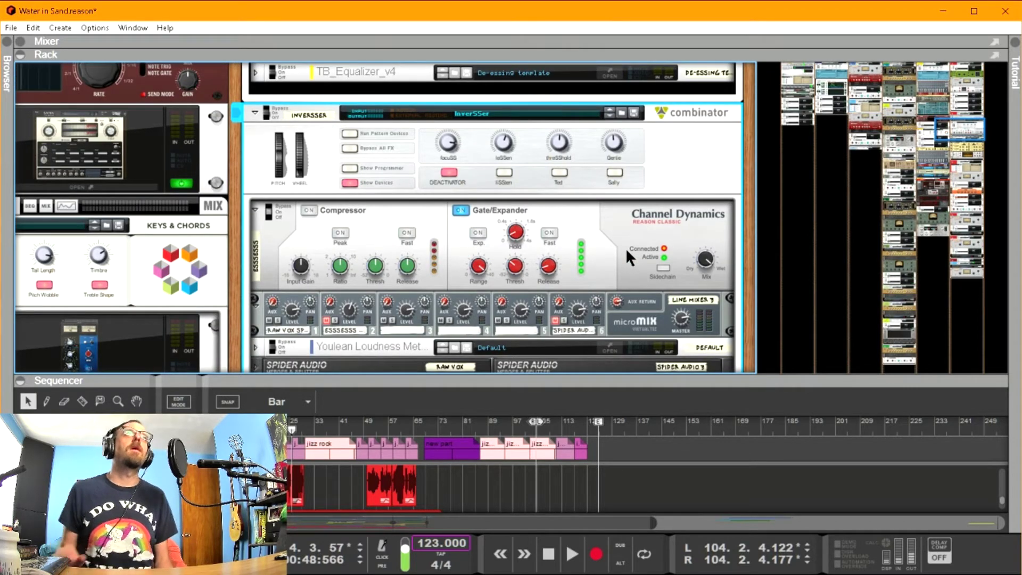
click(449, 173)
click(449, 173)
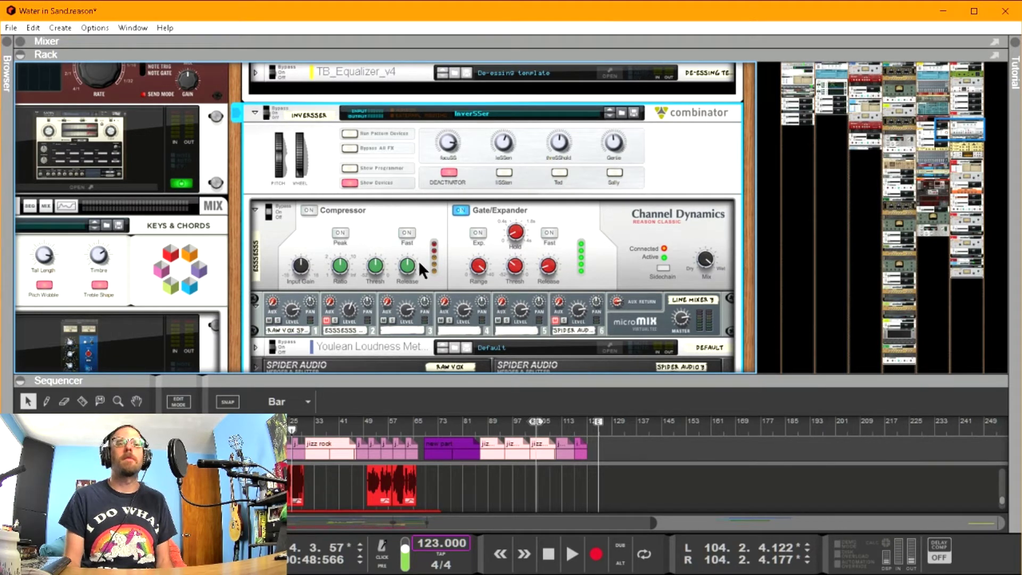
click(448, 172)
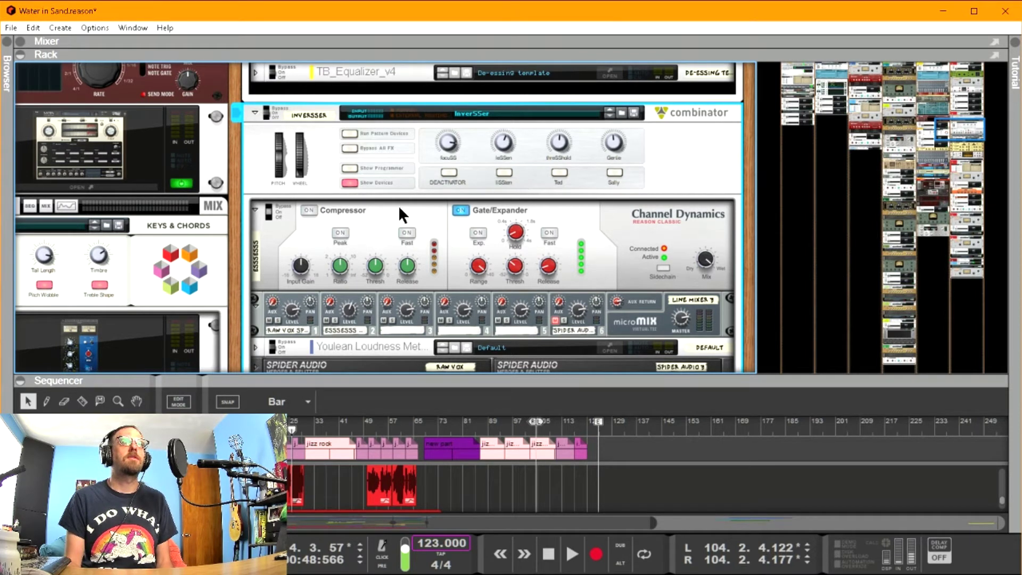
click(450, 174)
click(326, 321)
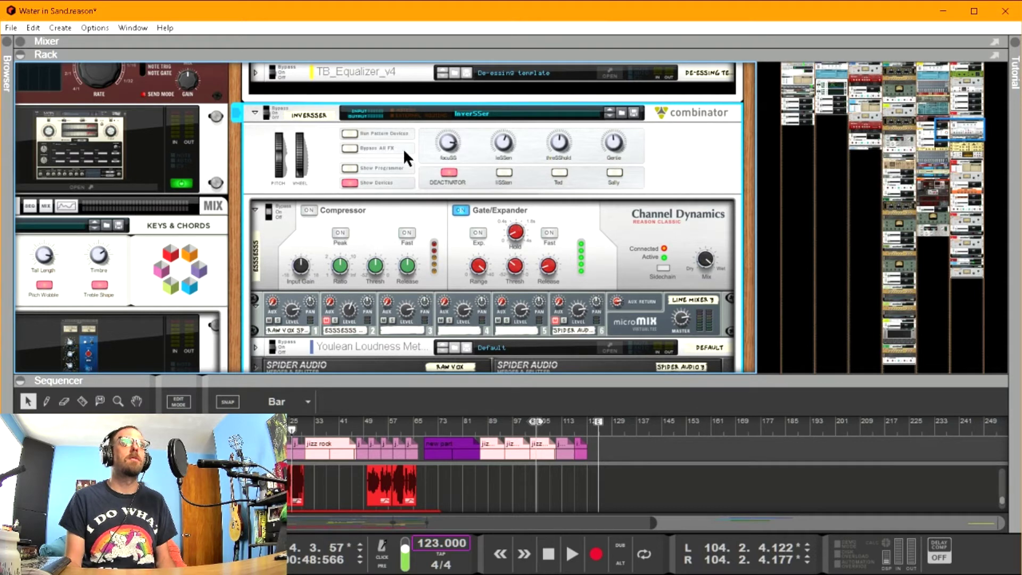
Play the vocal with the Deactivator on, and compare it by switching the Deactivator off and playing the same passage again.
key(space)
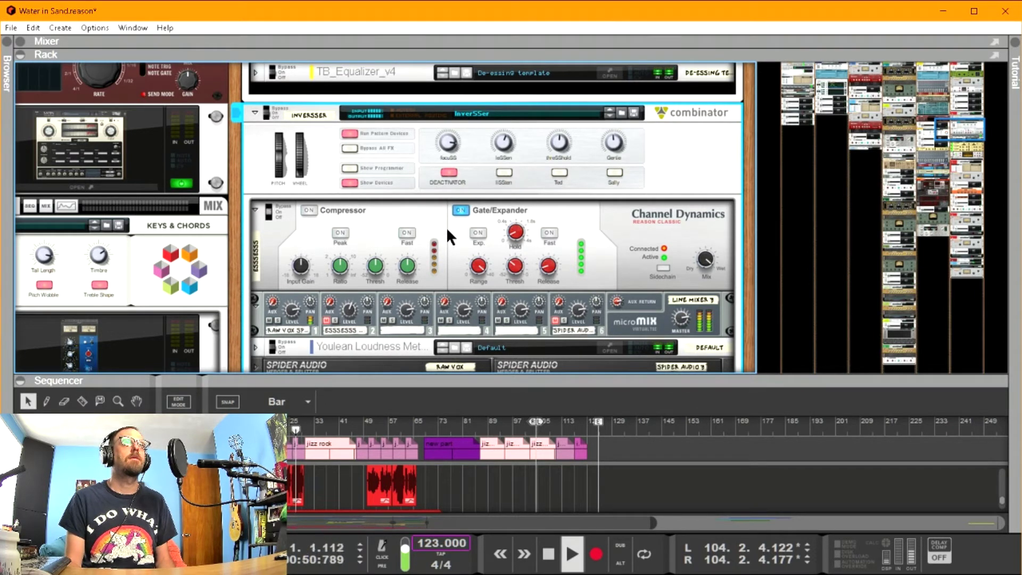
key(space)
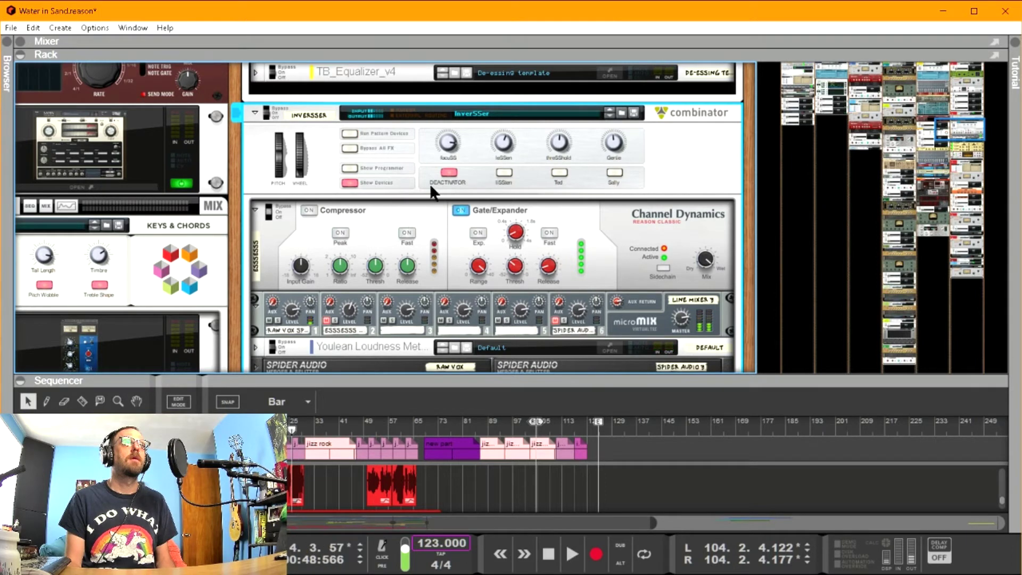
click(449, 174)
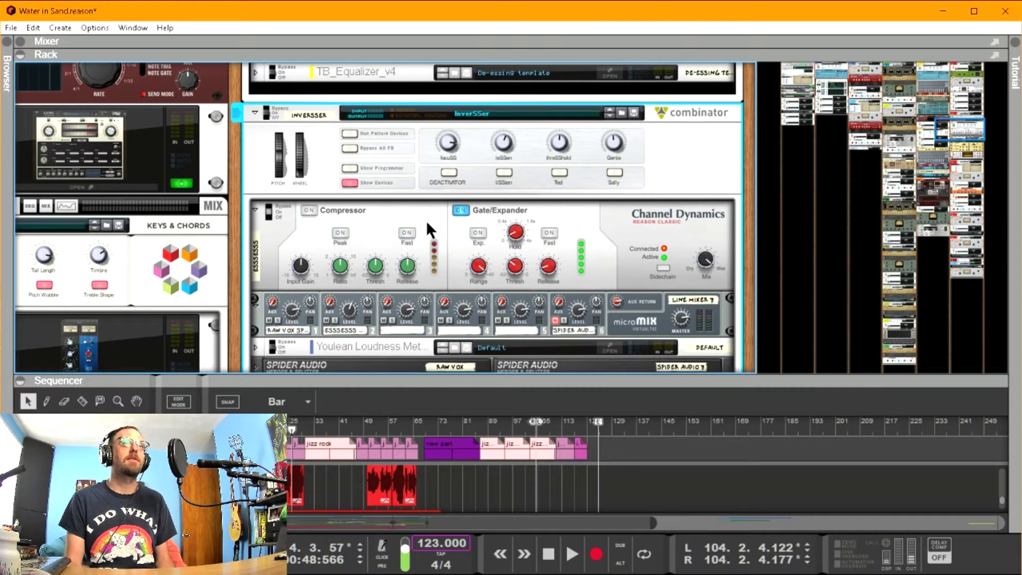
key(space)
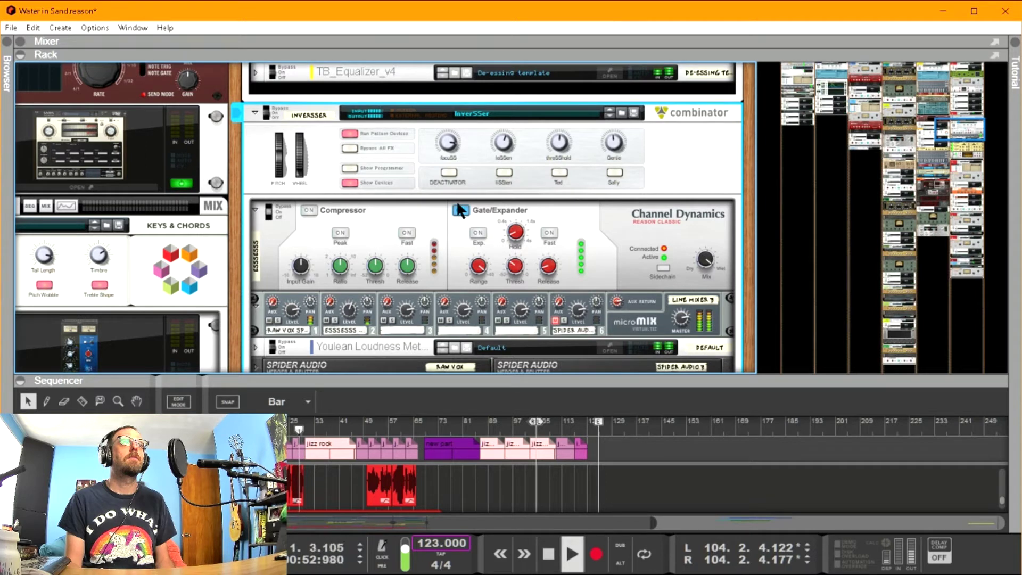
key(space)
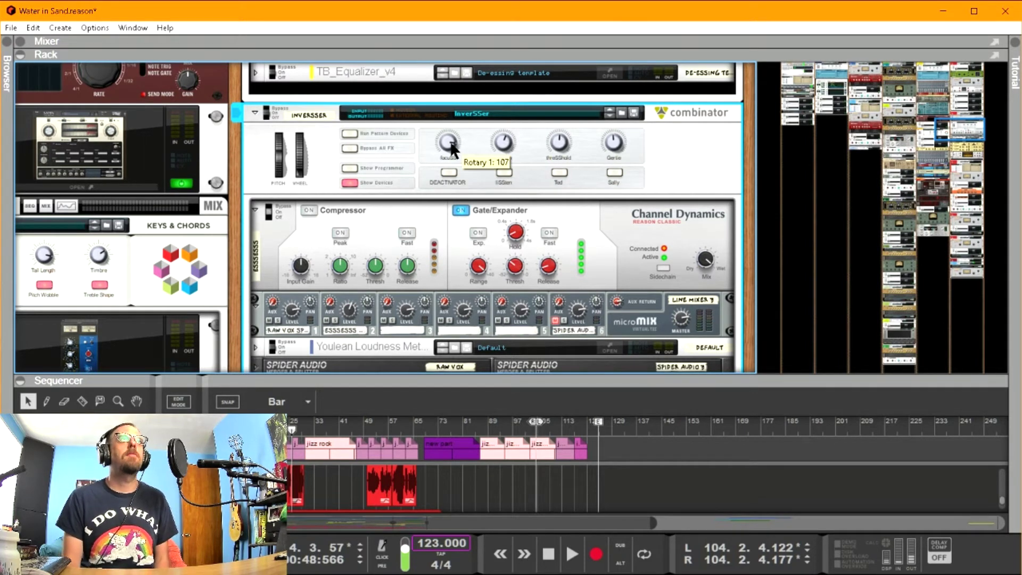
Audition the isolated sibilance by playing the vocal with the liSSen button on, and switch liSSen back off.
mouse_move(450, 151)
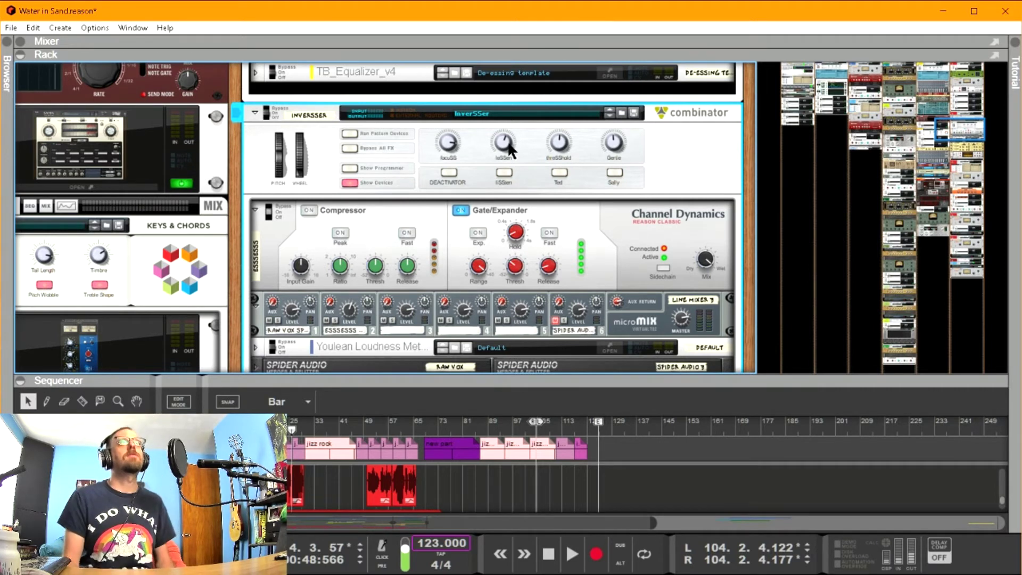
mouse_move(506, 143)
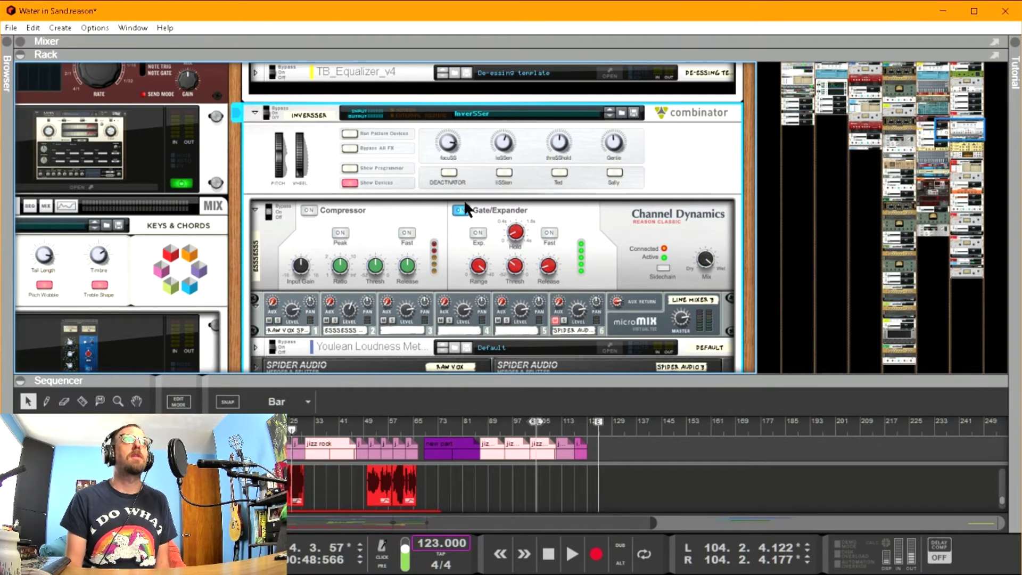
click(505, 173)
key(space)
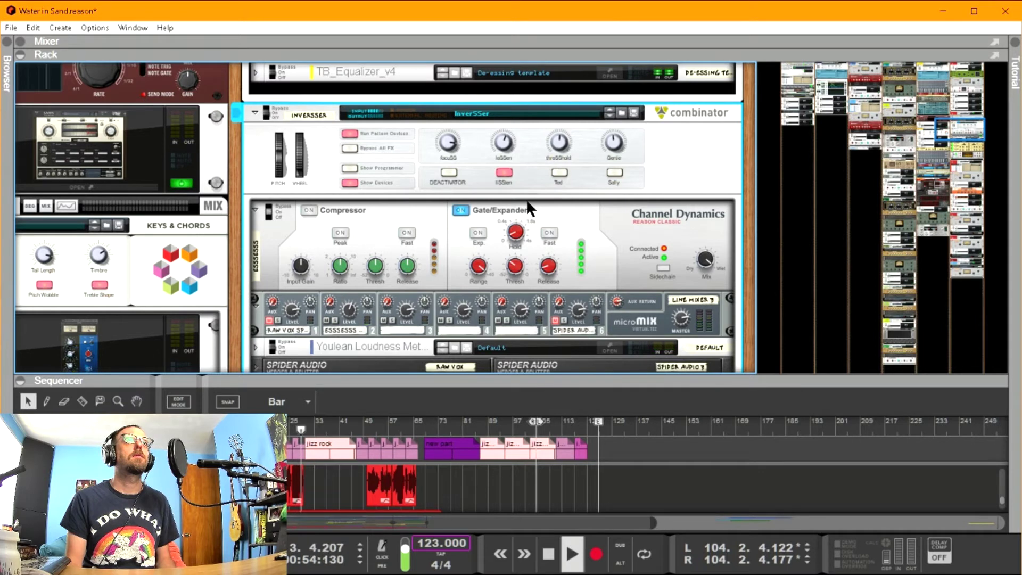
key(space)
click(504, 172)
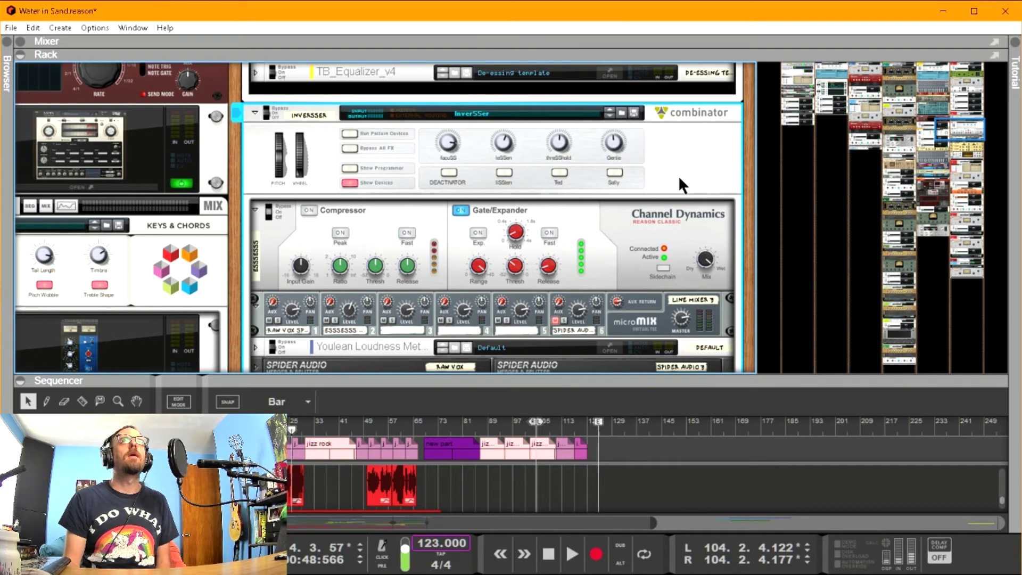
Try the Ted and Sally buttons with the Genie knob at 32, and restore all three controls.
click(556, 172)
click(616, 172)
mouse_move(614, 154)
mouse_down()
mouse_move(613, 129)
mouse_move(612, 144)
mouse_up()
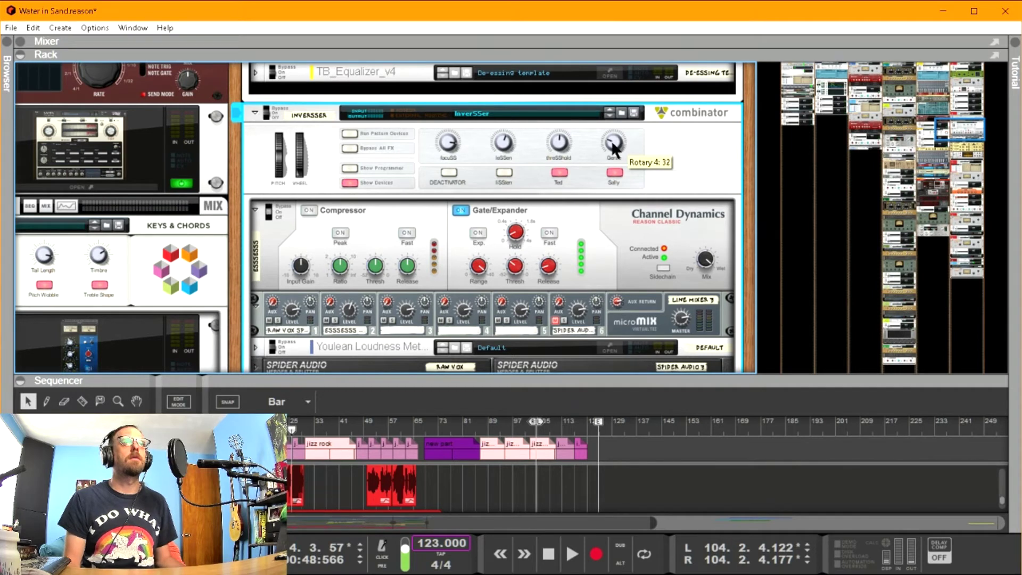
ctrl+click(612, 142)
click(613, 172)
click(559, 173)
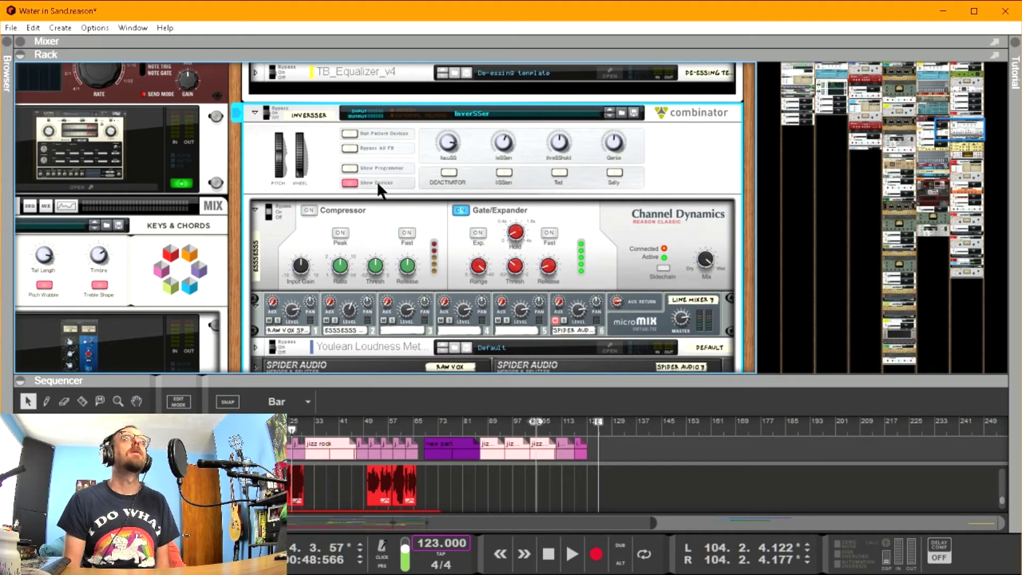
Solo the Spider Audio channel on the line mixer and play it while examining the stereo imager and compressors.
scroll(506, 218, down, 2)
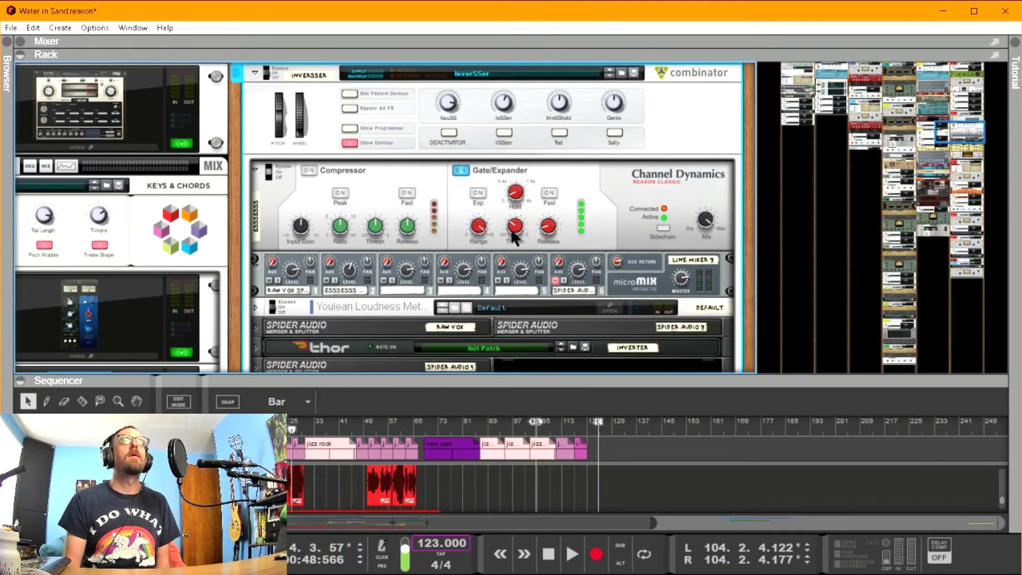
click(563, 281)
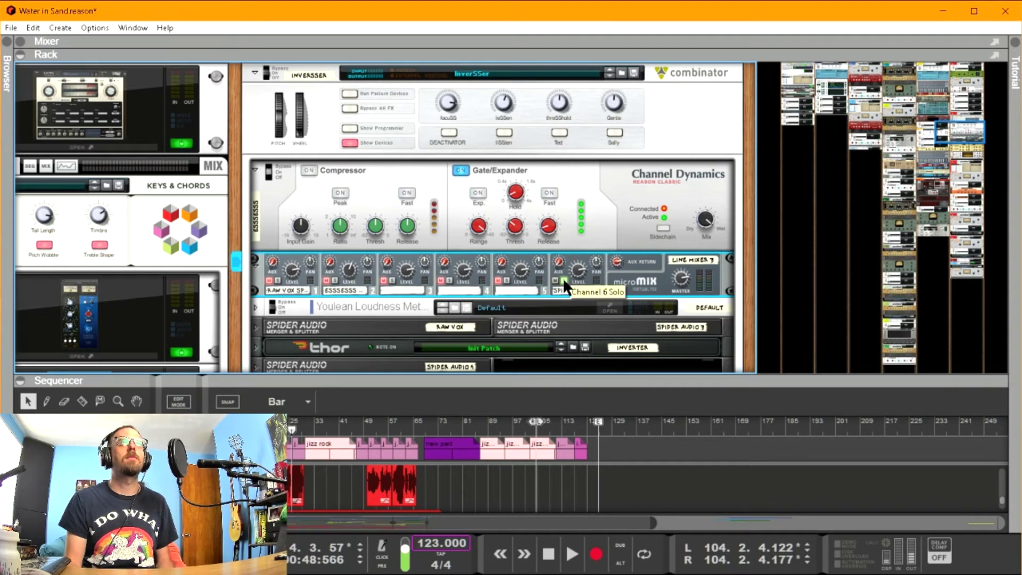
key(space)
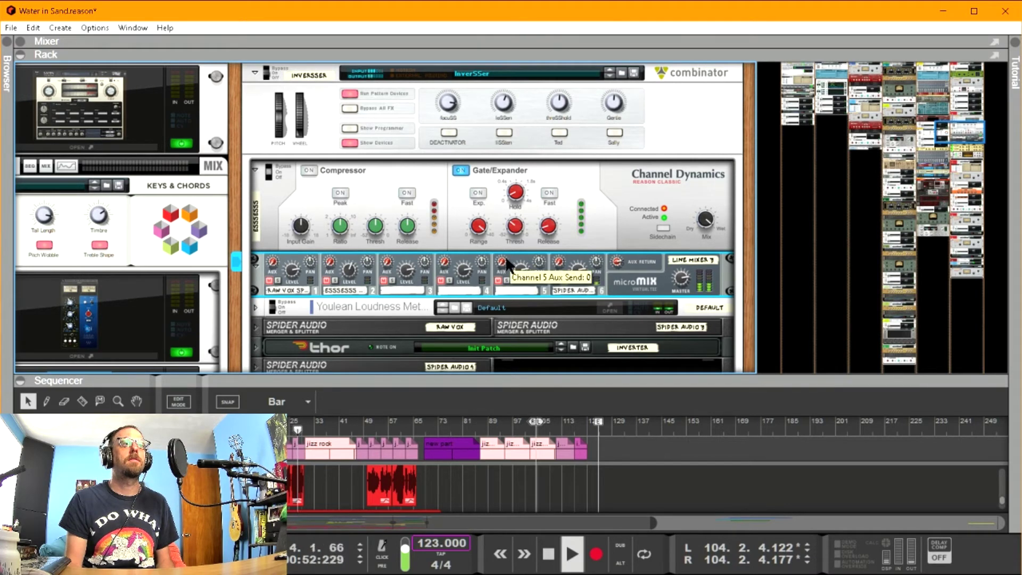
scroll(576, 241, down, 5)
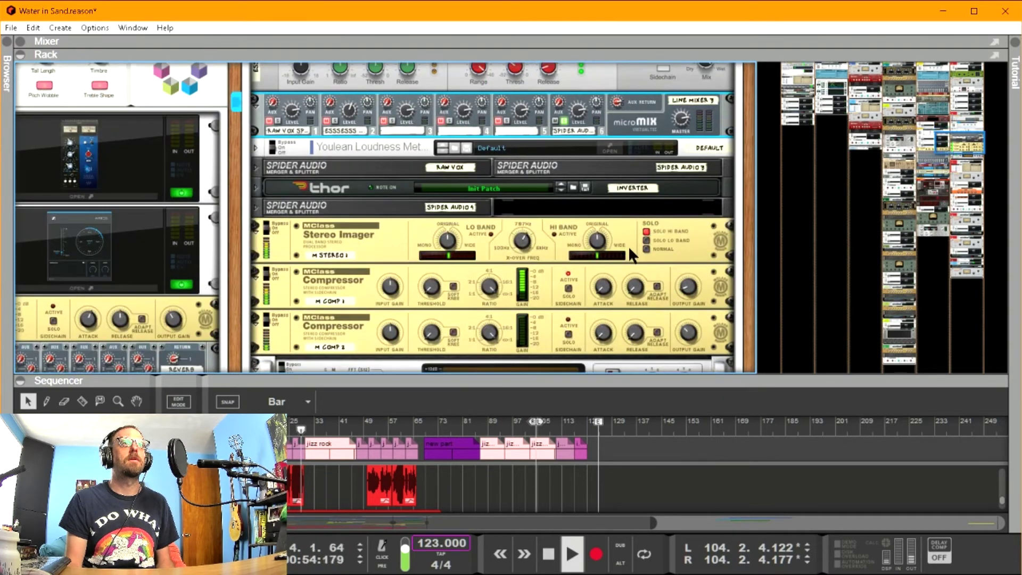
scroll(564, 171, up, 4)
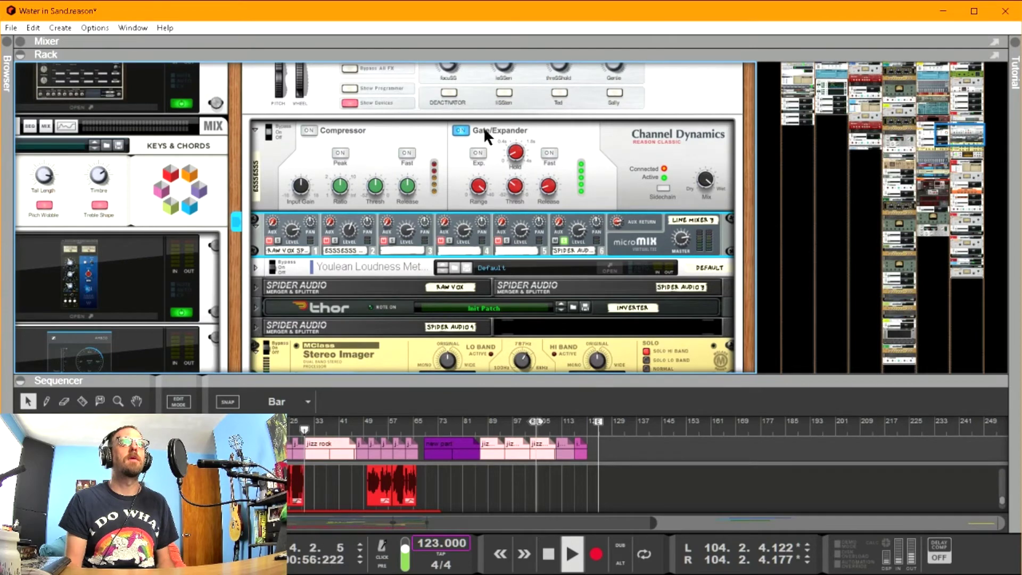
scroll(468, 131, up, 2)
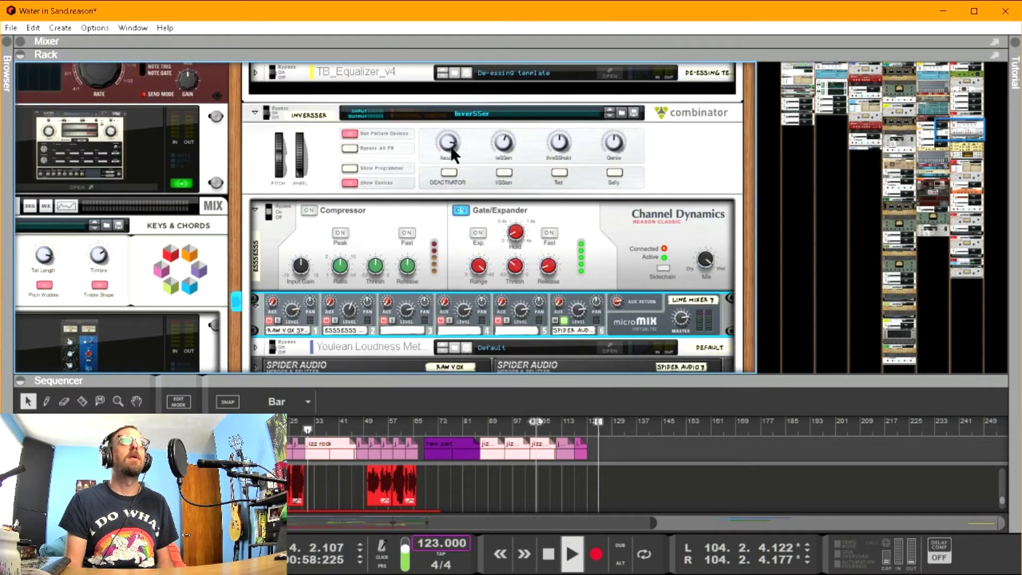
key(space)
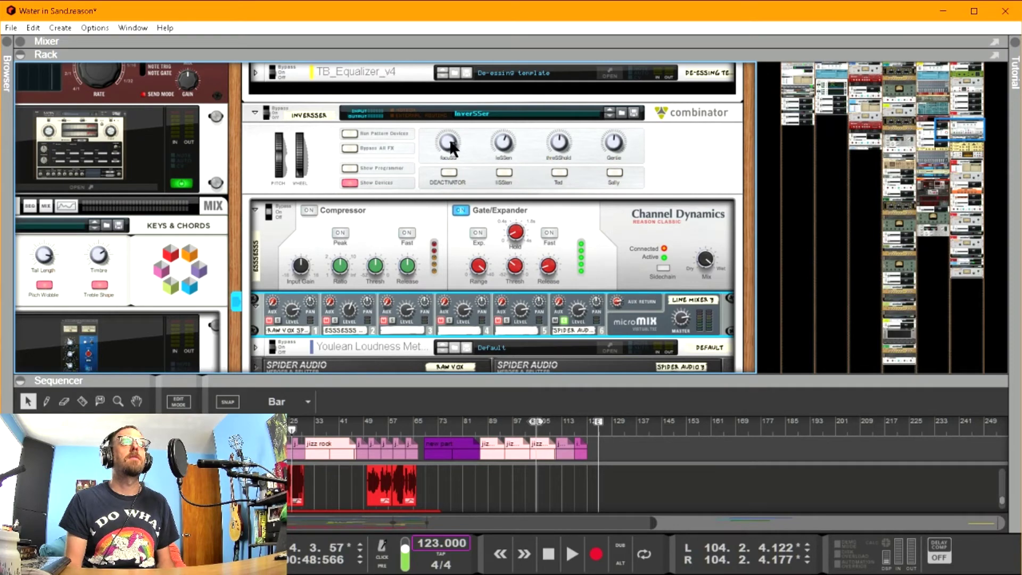
Sweep the foccuSS knob while playing the soloed channel, examine the stereo imager and compressors, and return the knob to 107.
mouse_move(450, 149)
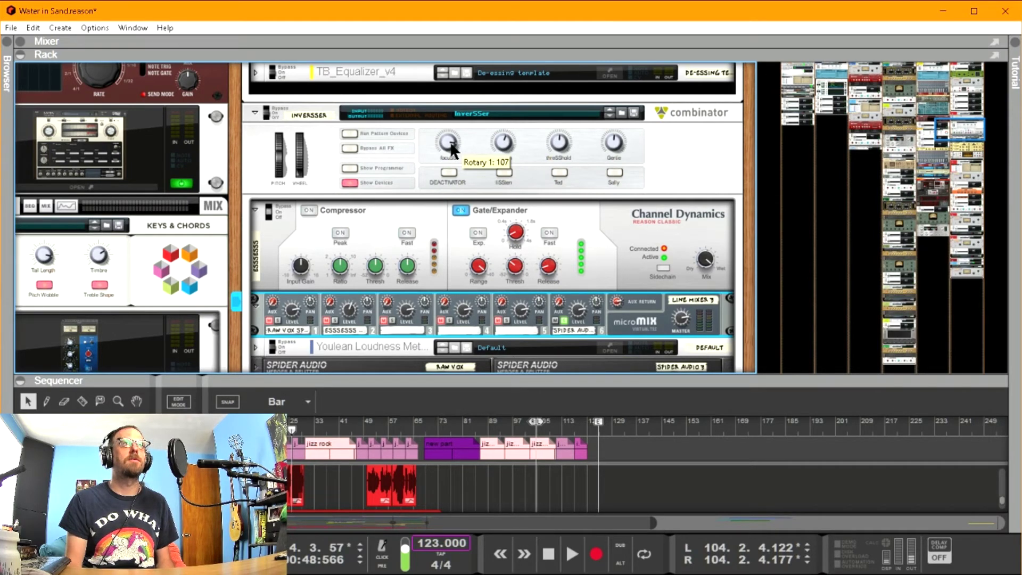
drag(451, 144, 459, 181)
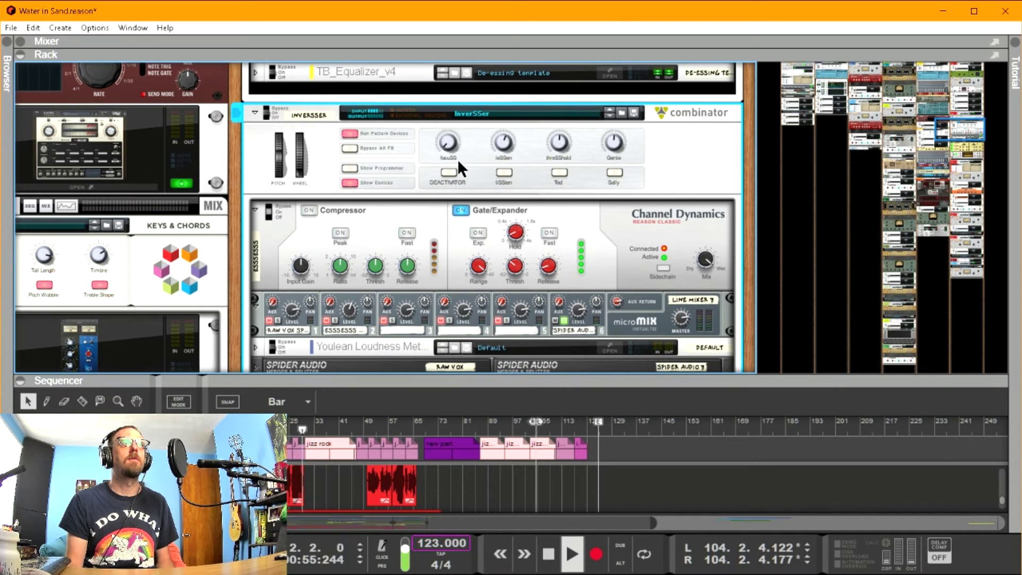
drag(452, 155, 453, 165)
scroll(635, 280, down, 5)
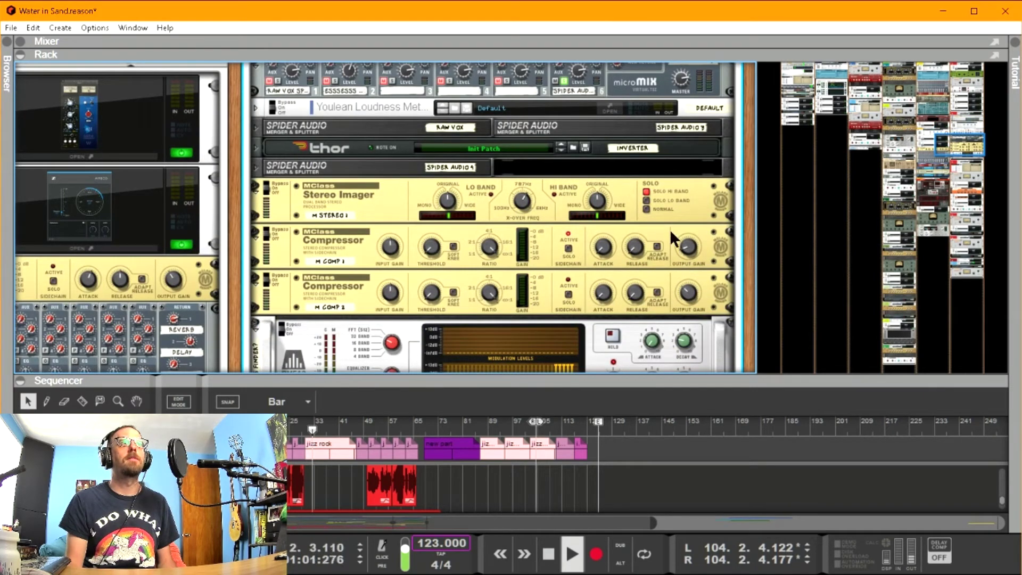
scroll(665, 232, up, 1)
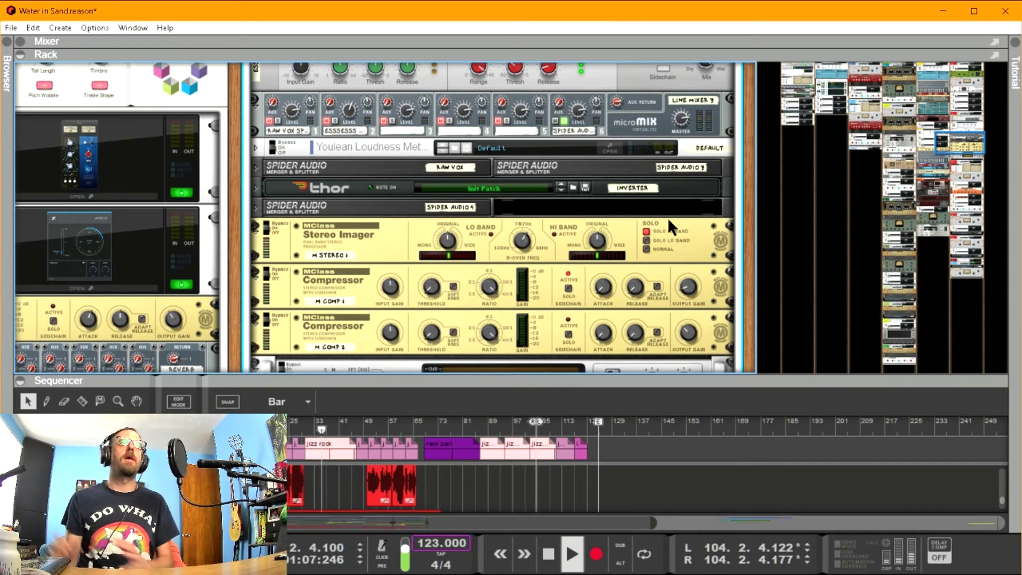
scroll(509, 209, up, 3)
scroll(443, 154, up, 2)
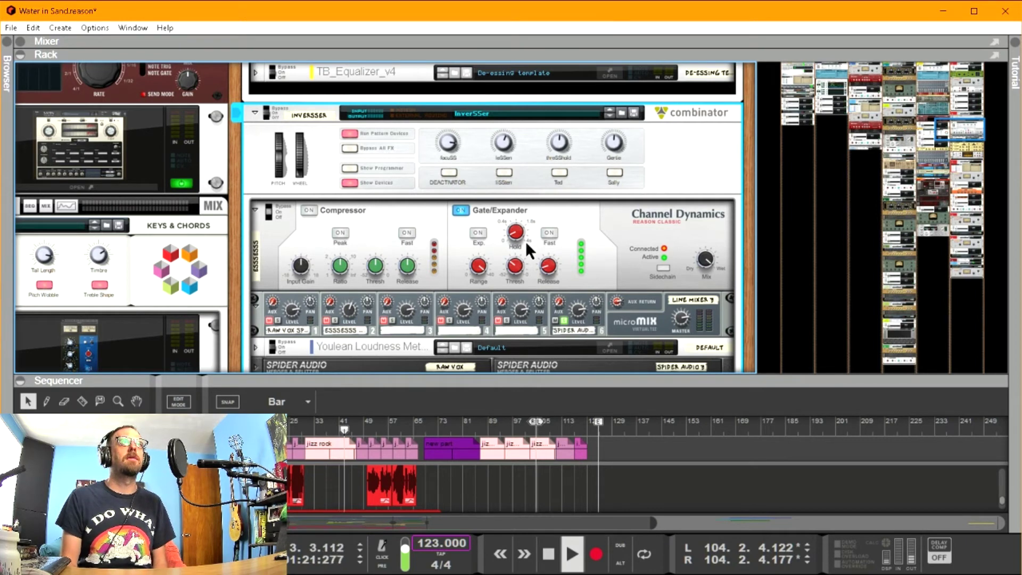
Turn off the Spider Audio channel's solo on the line mixer and stop playback.
click(564, 320)
scroll(478, 194, down, 1)
scroll(433, 191, up, 1)
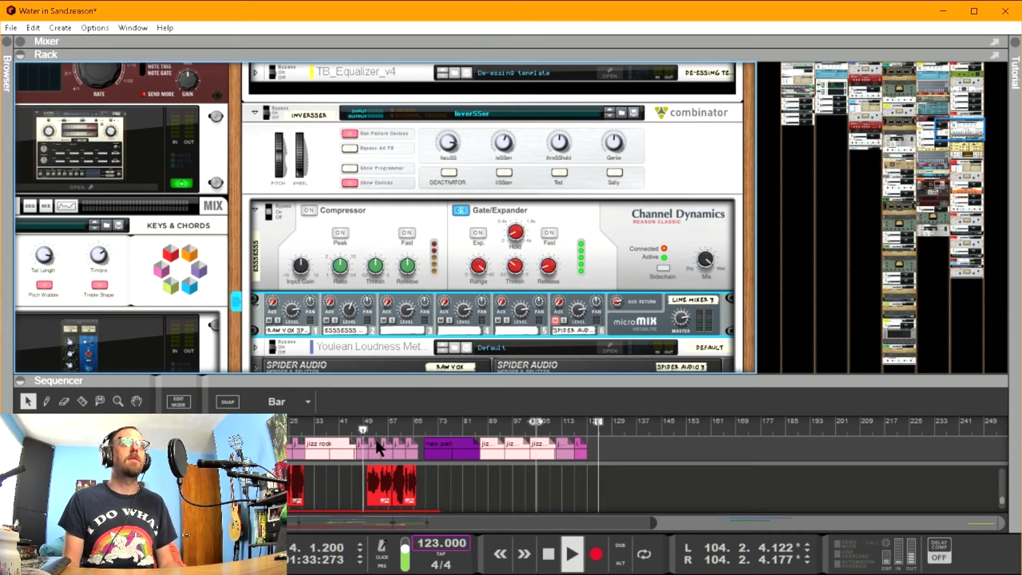
key(space)
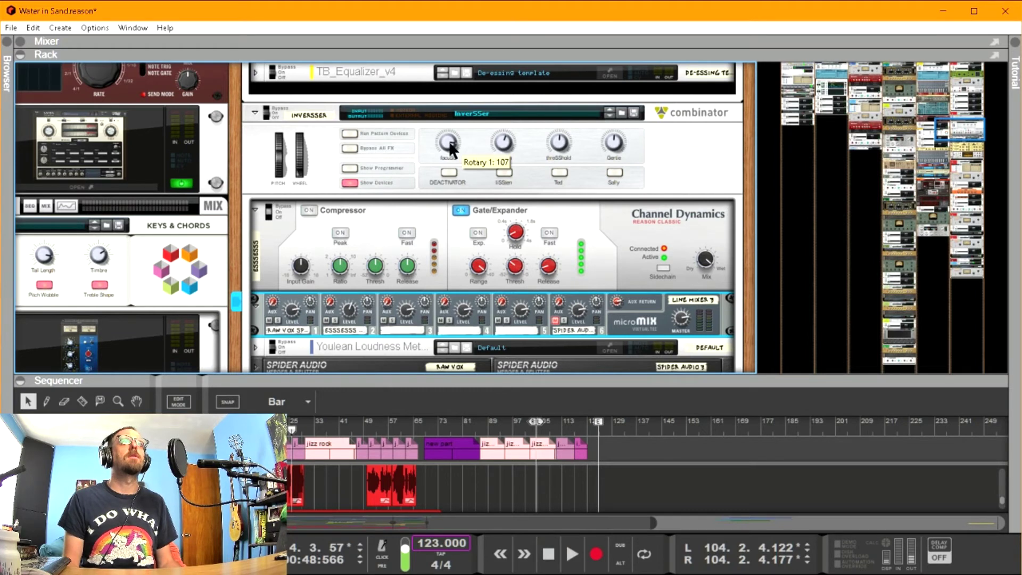
Set the foccuSS knob back to its centre and compare the same vocal passage with the Deactivator on and off.
click(447, 145)
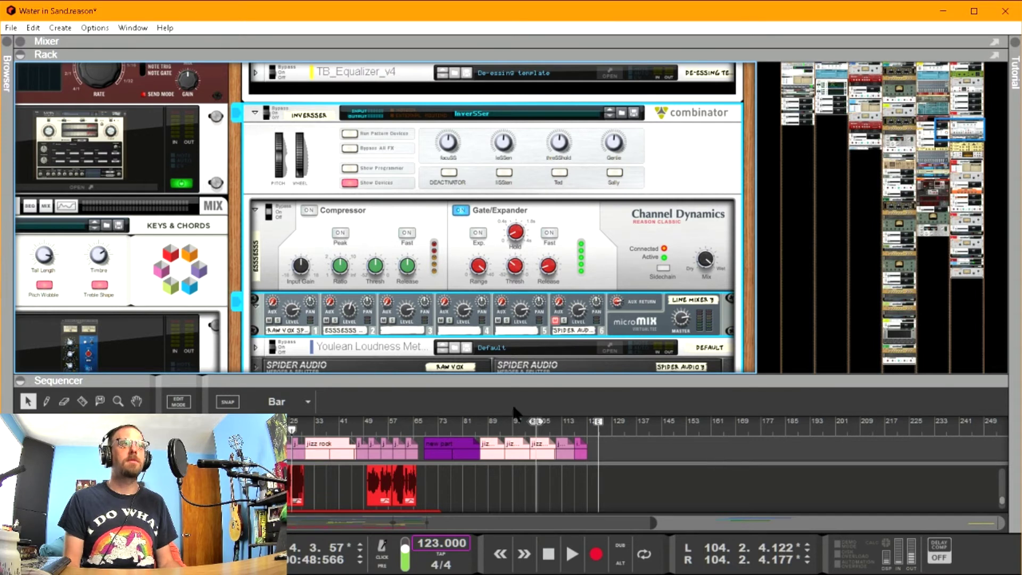
click(449, 172)
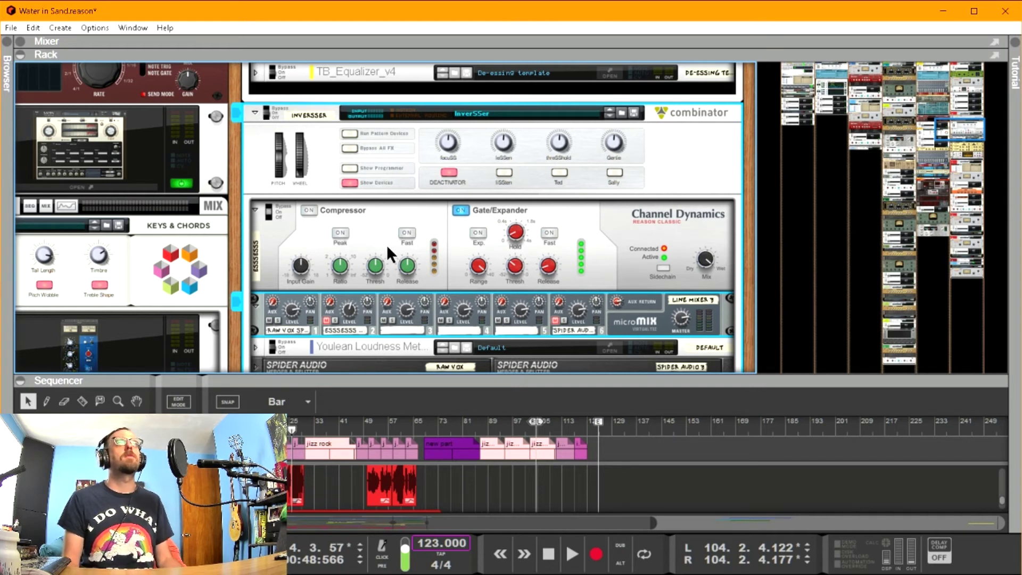
key(space)
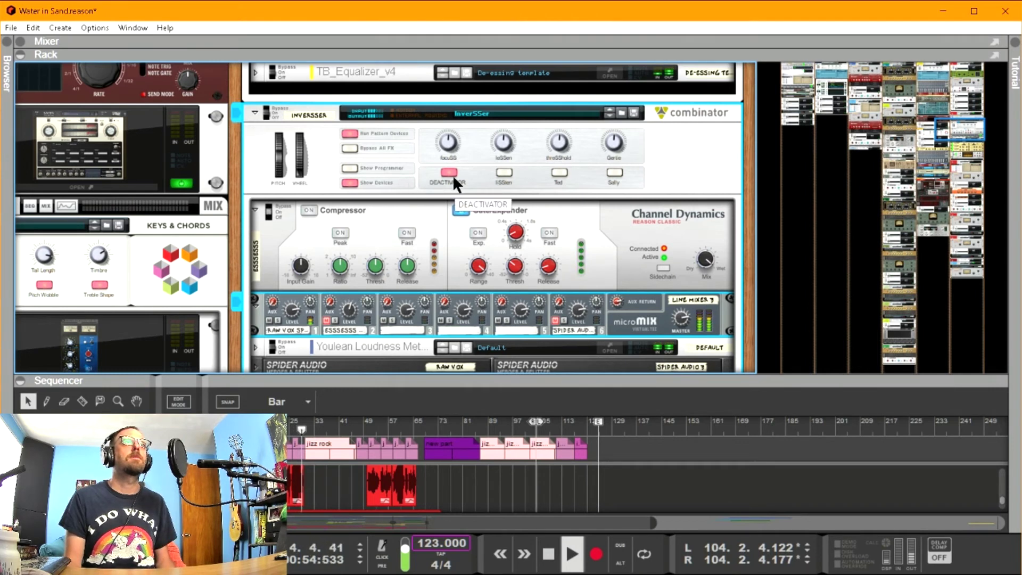
key(space)
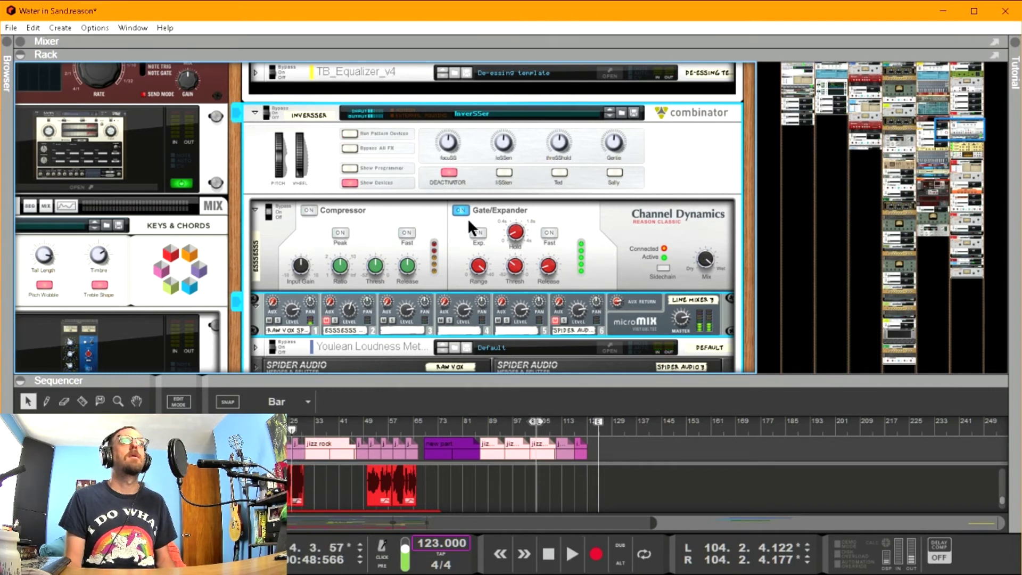
click(449, 173)
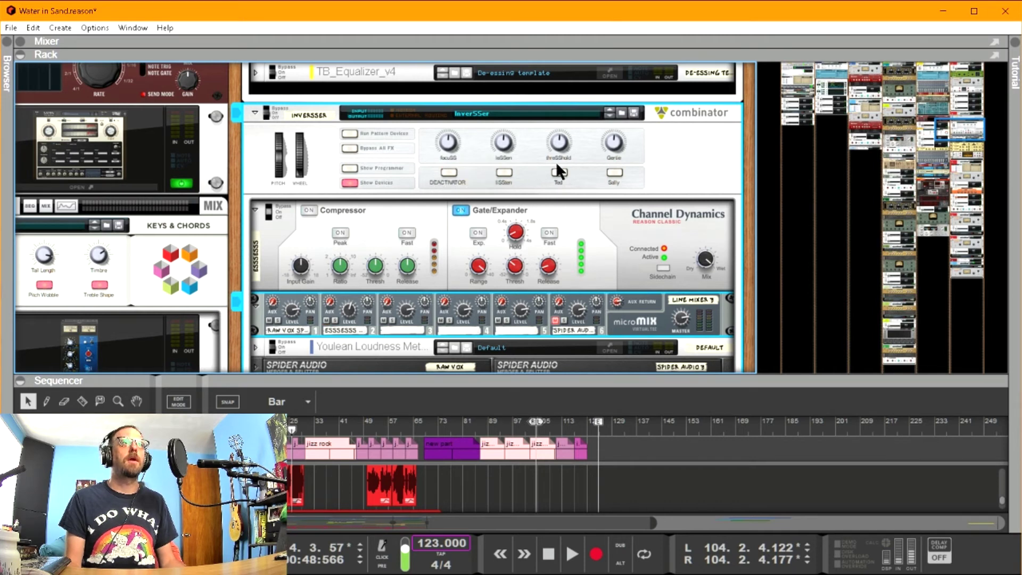
key(space)
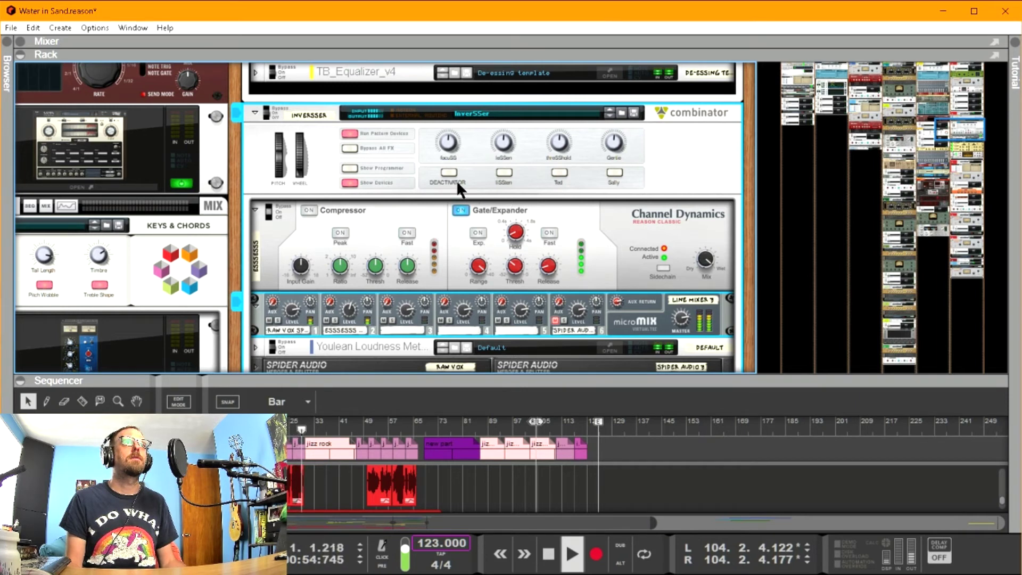
key(space)
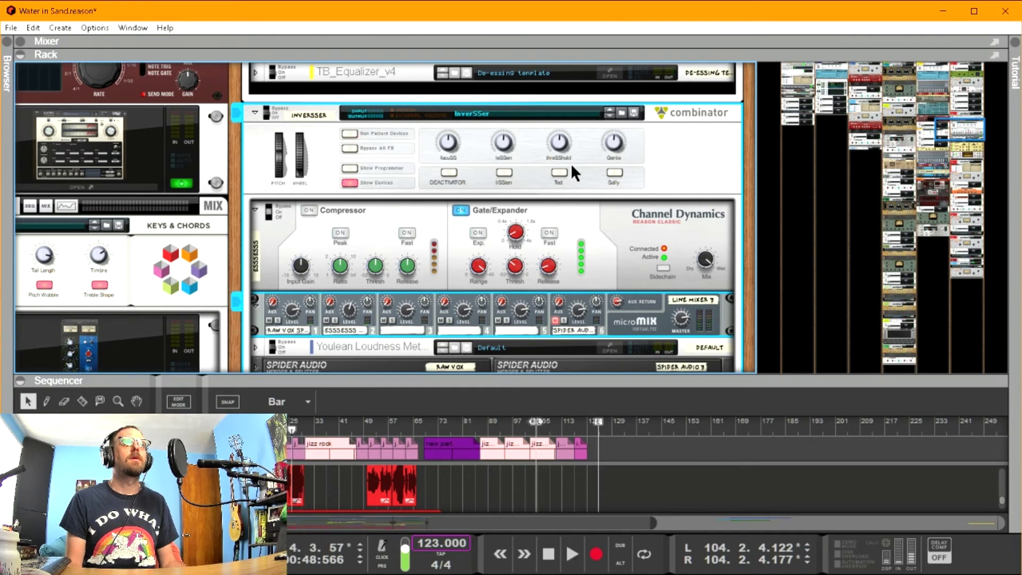
Audition the vocal with the leSSen knob turned up and with it turned down, and return the knob to its centre.
scroll(454, 211, down, 2)
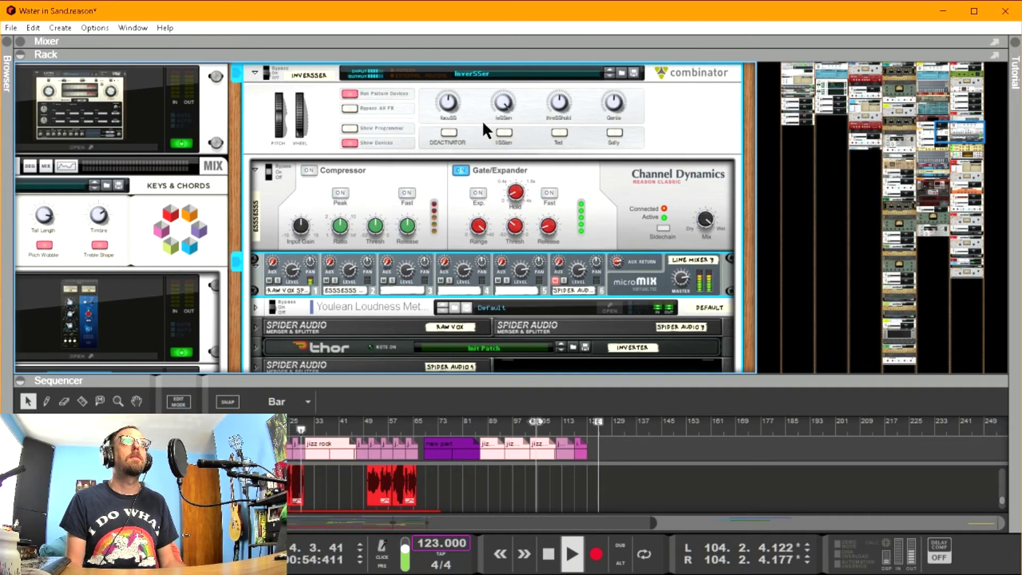
key(space)
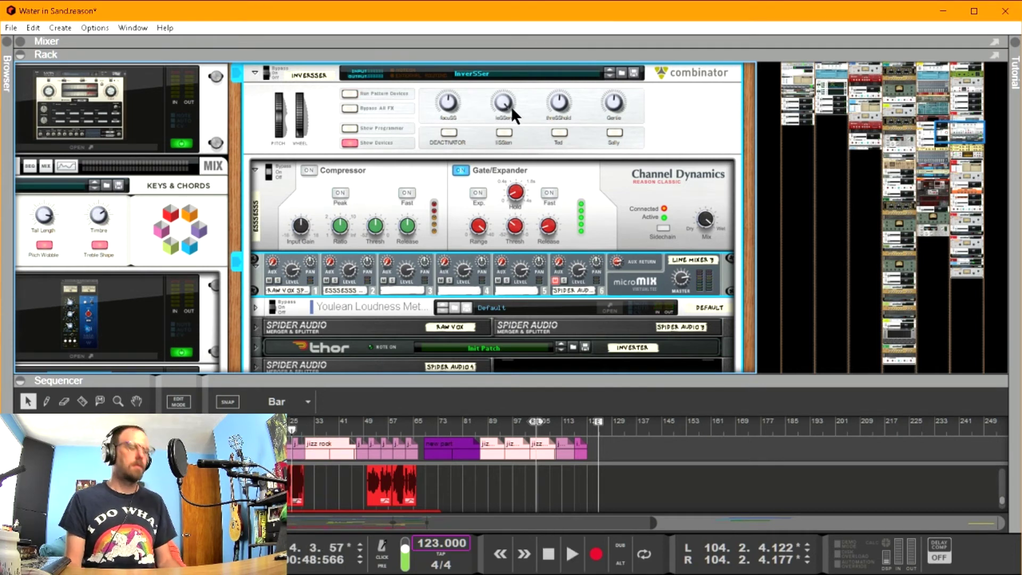
mouse_move(503, 100)
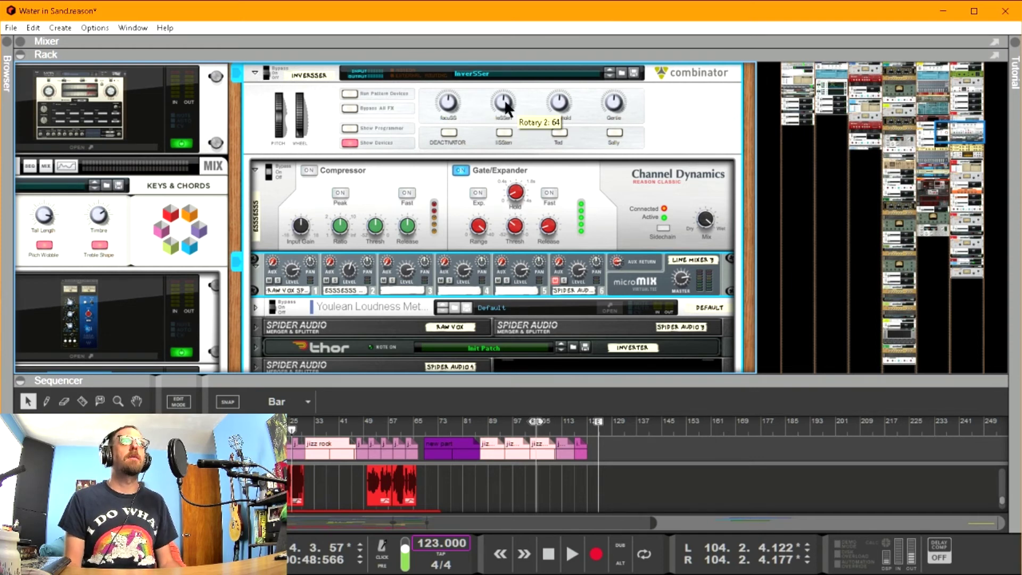
drag(497, 106, 502, 114)
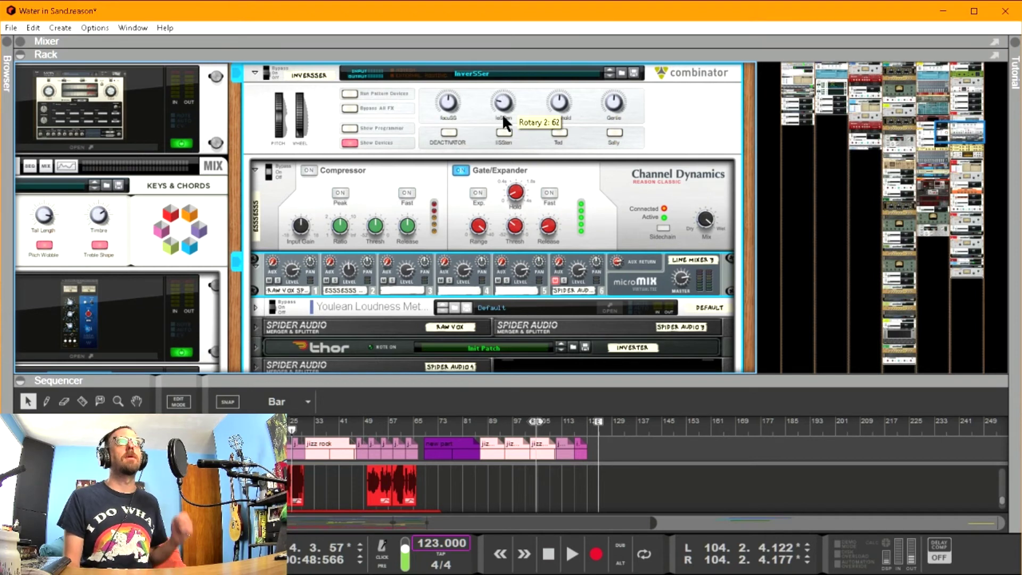
key(space)
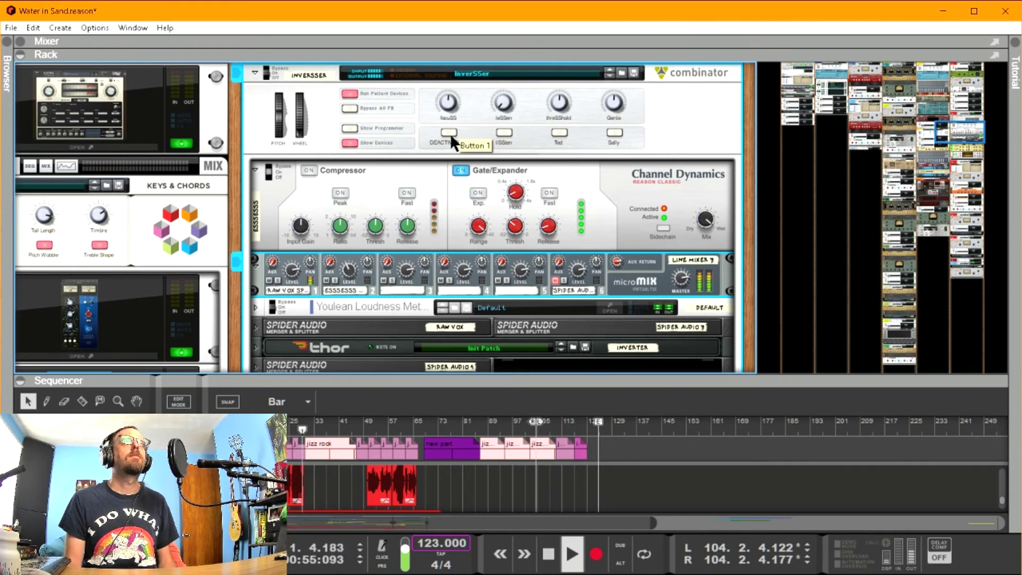
key(space)
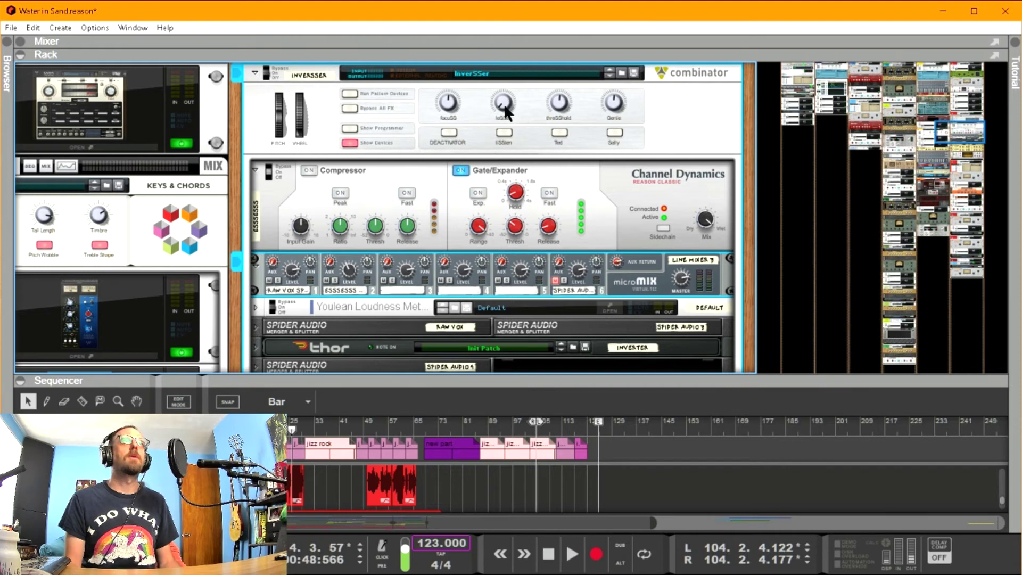
Move the song position to about bar 57 and play that vocal passage.
scroll(458, 129, up, 3)
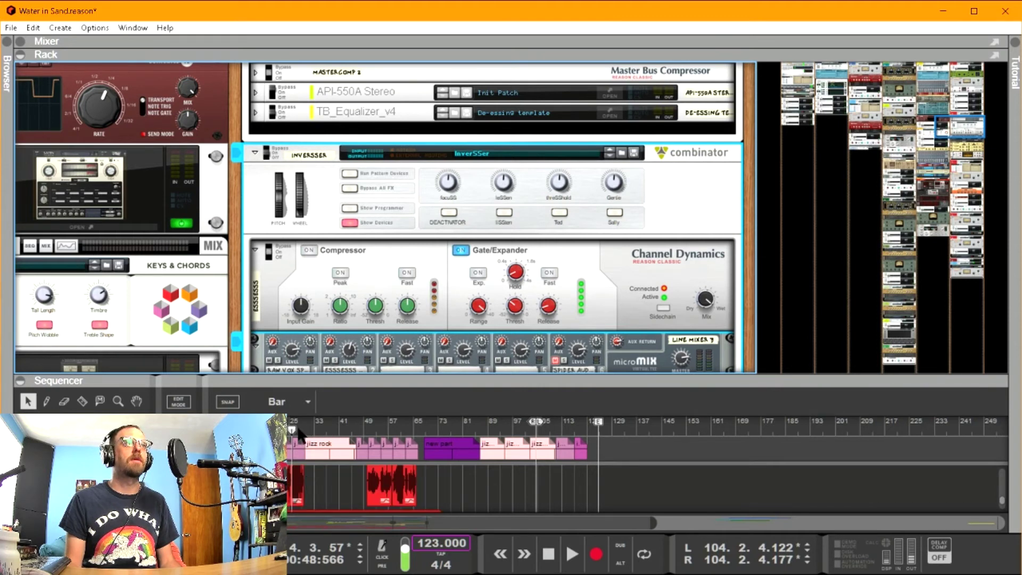
drag(315, 433, 394, 439)
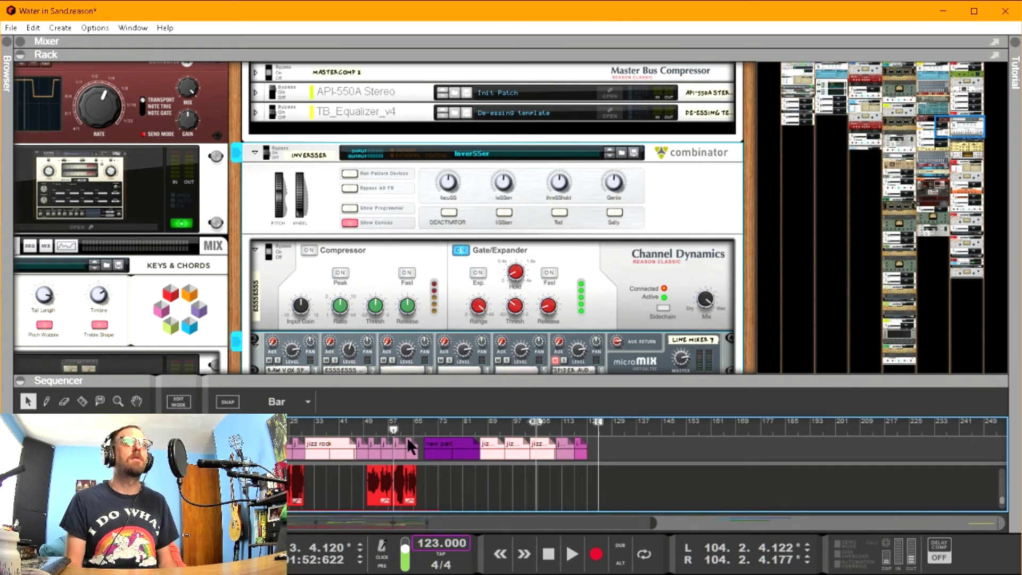
key(space)
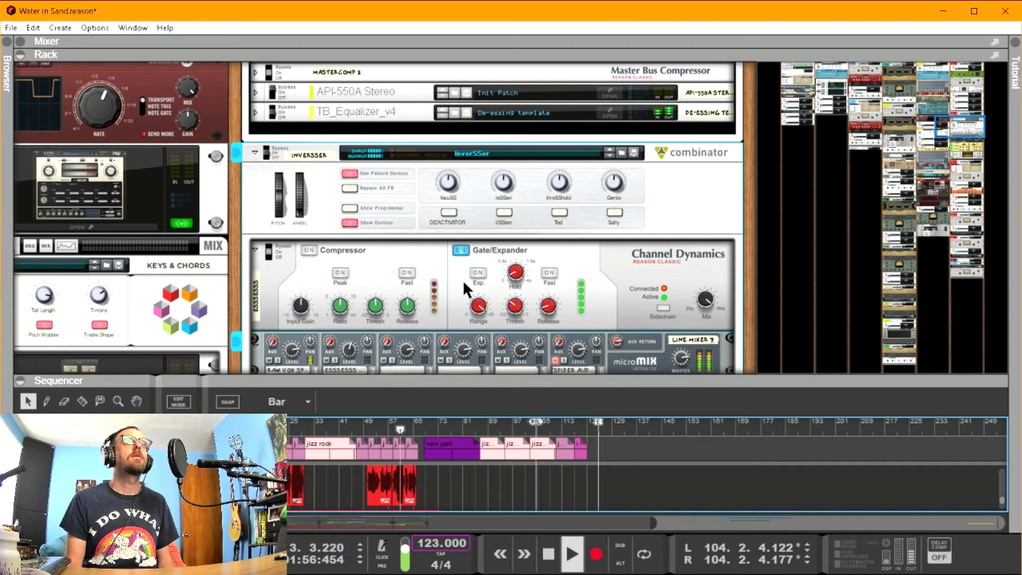
key(space)
Turn the foccuSS knob all the way down while playing the vocal passage from about bar 57, and stop playback.
click(449, 181)
key(space)
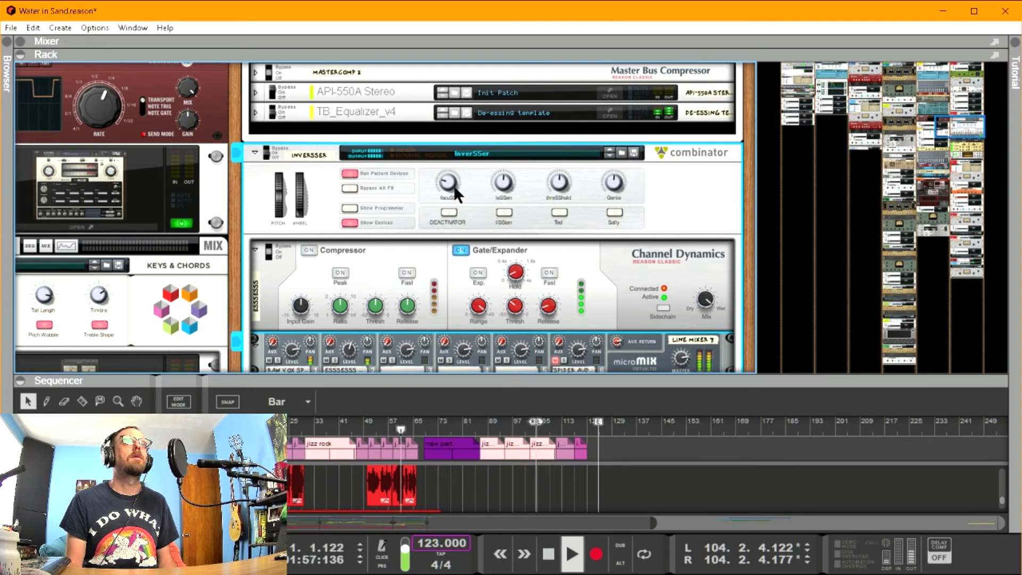
drag(449, 180, 450, 191)
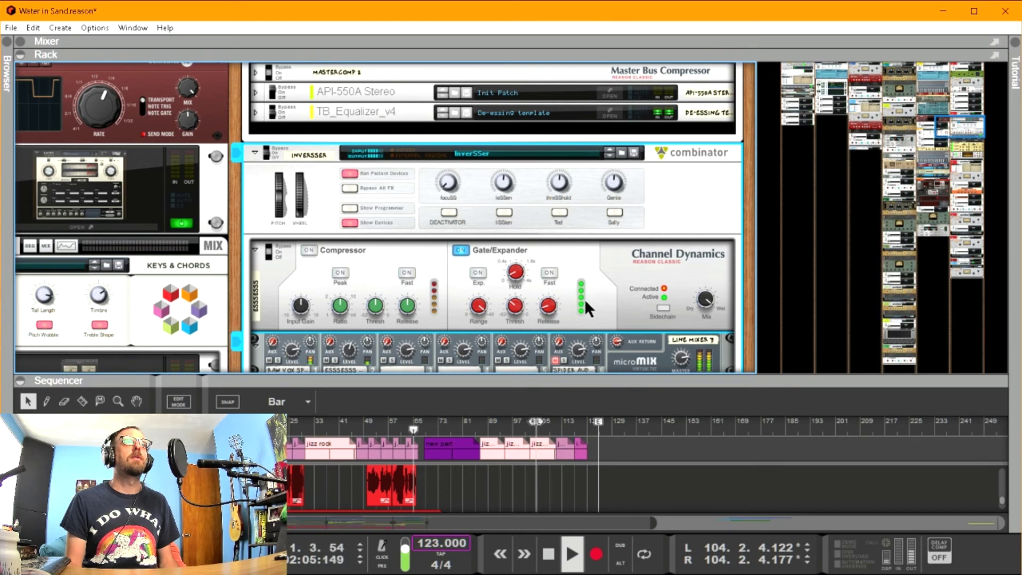
key(space)
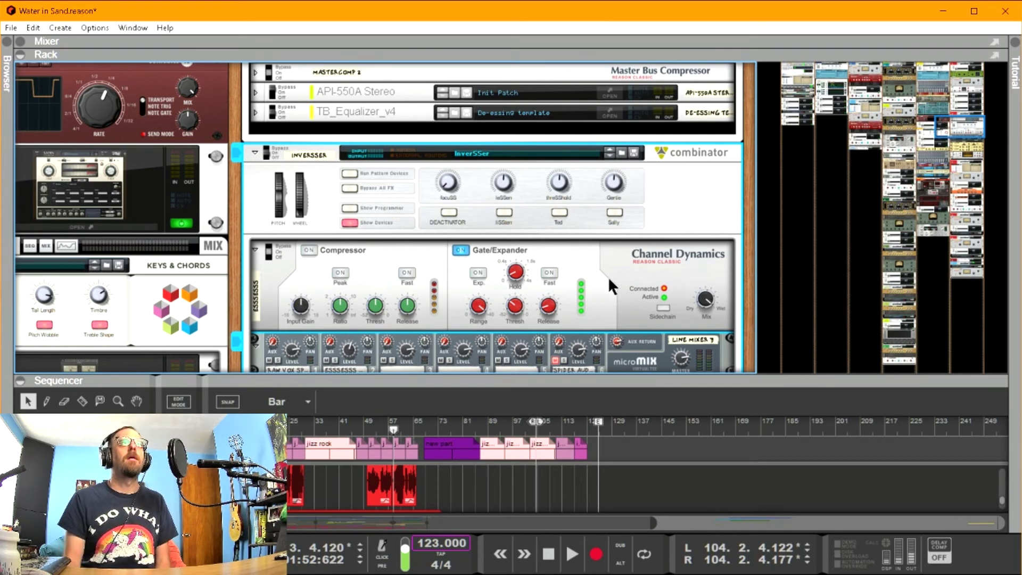
scroll(611, 286, down, 6)
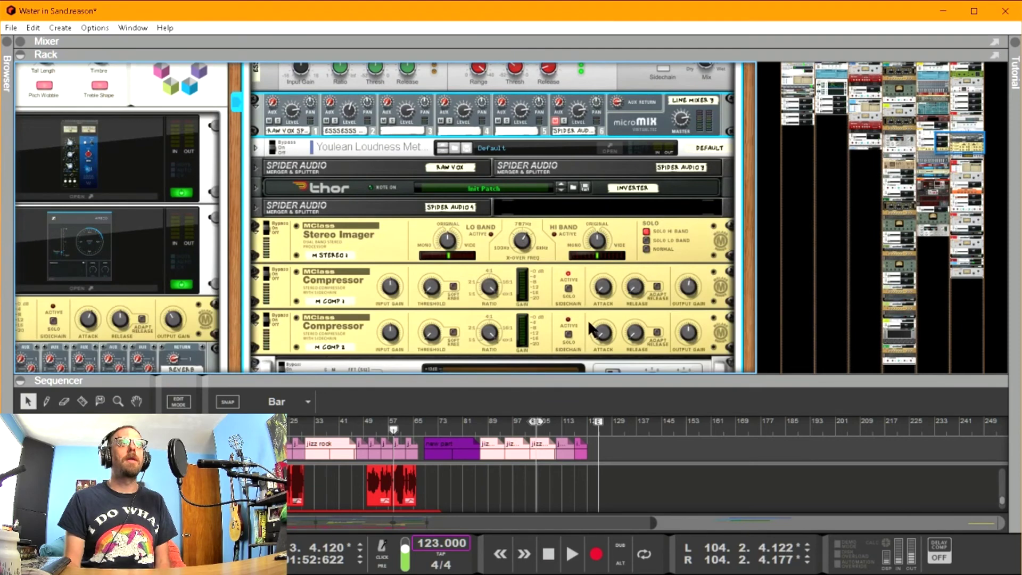
scroll(588, 325, up, 4)
scroll(544, 221, up, 1)
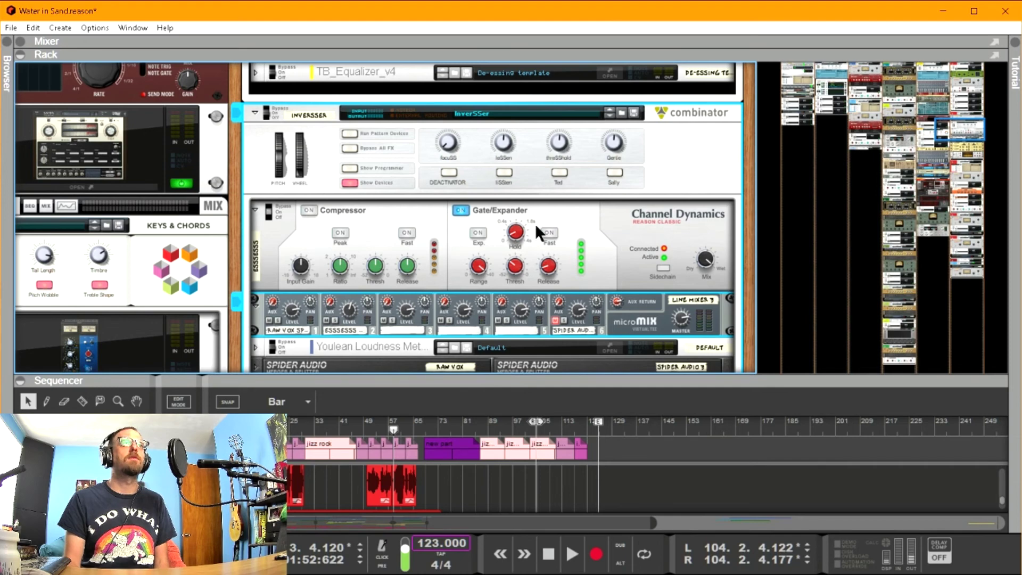
Audition the vocal from about bar 57 while adjusting leSSen, stop playback, return foccuSS and leSSen to centre, and try the threSShold knob.
scroll(538, 237, down, 1)
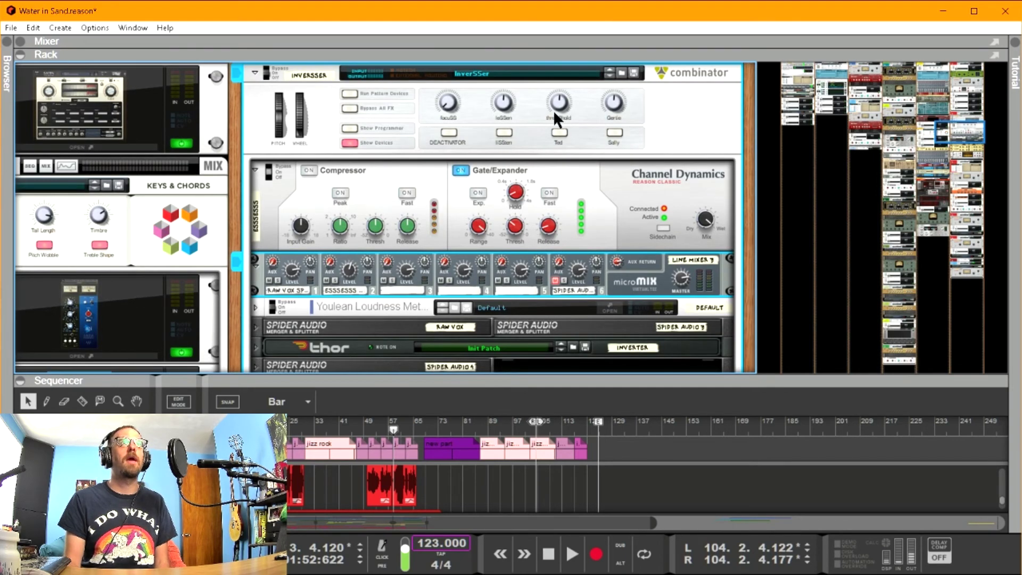
scroll(532, 234, down, 4)
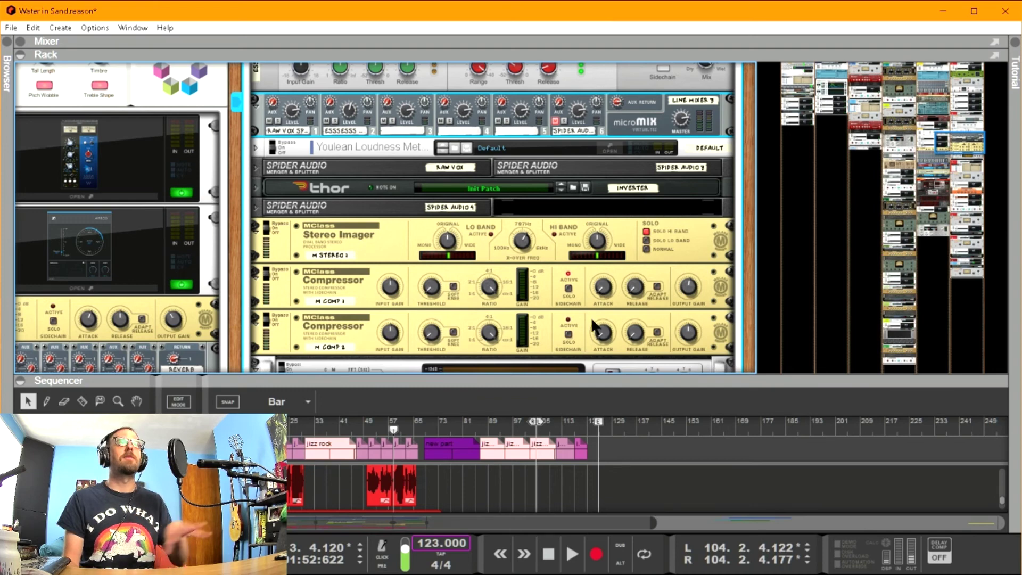
scroll(590, 317, up, 3)
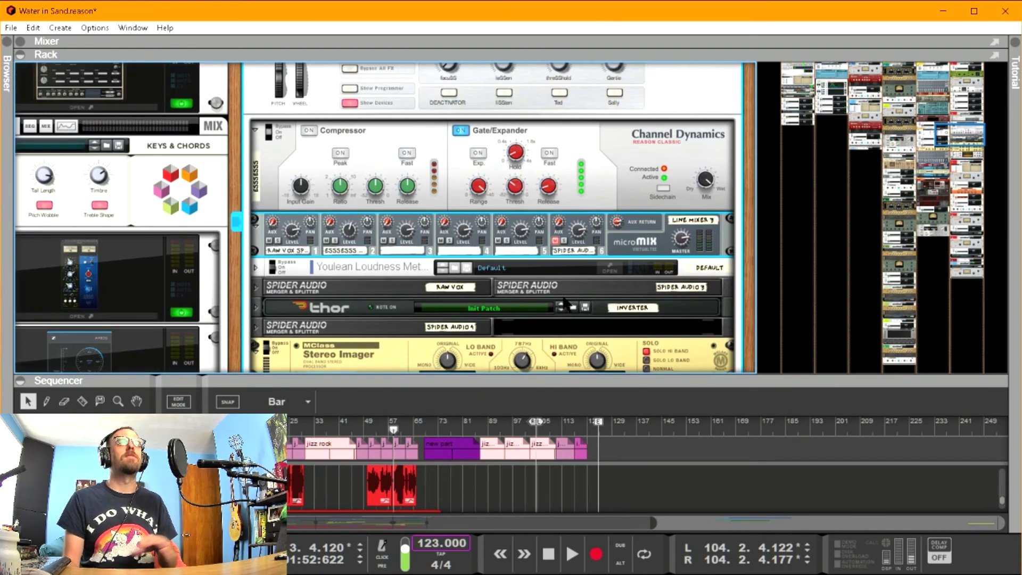
scroll(567, 305, up, 1)
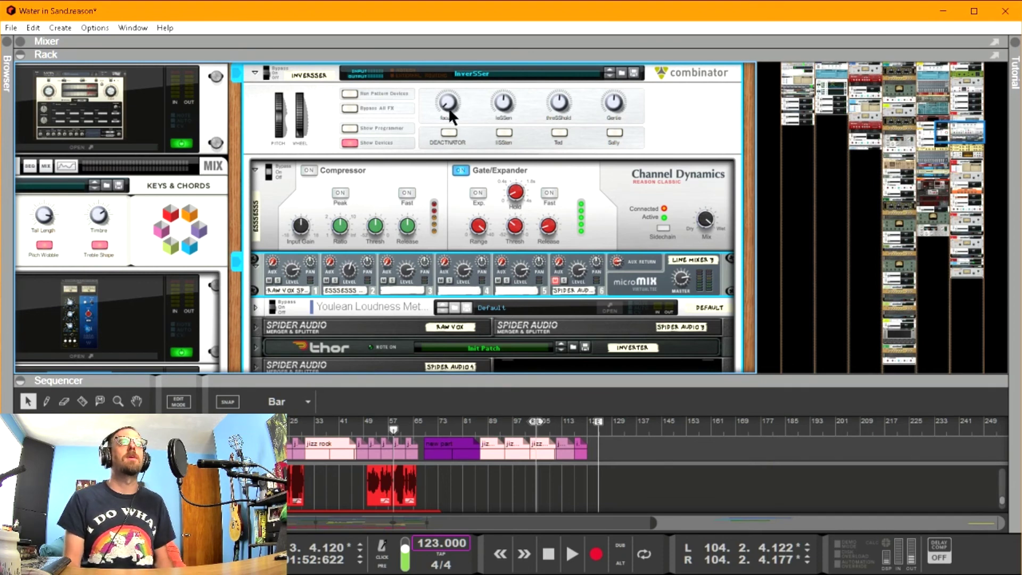
key(space)
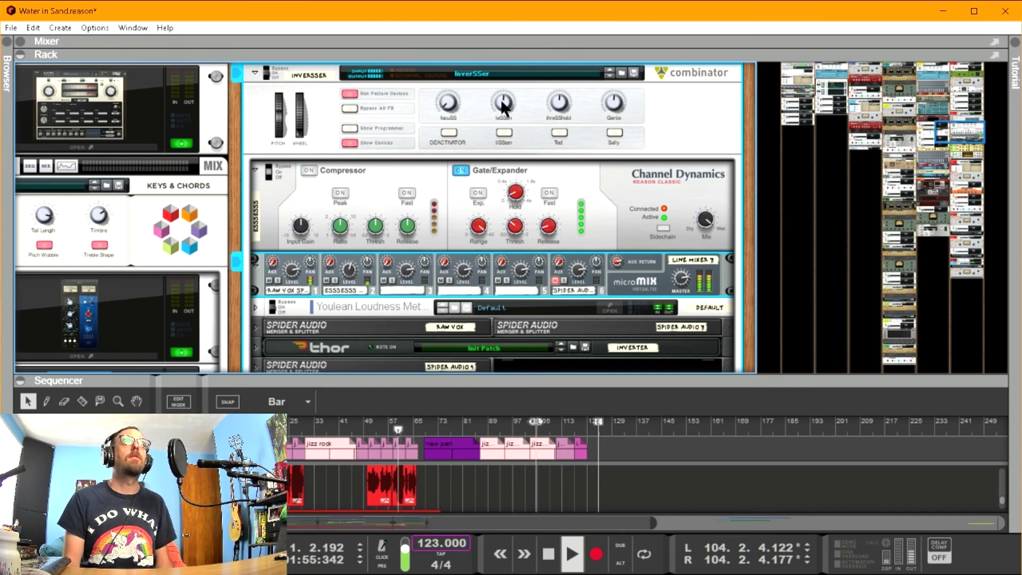
mouse_move(506, 107)
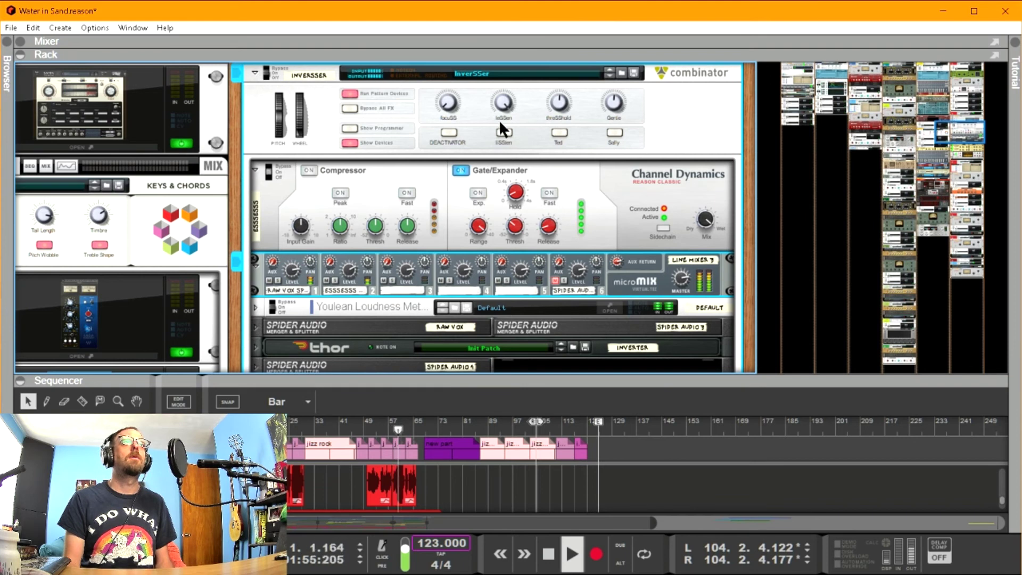
key(space)
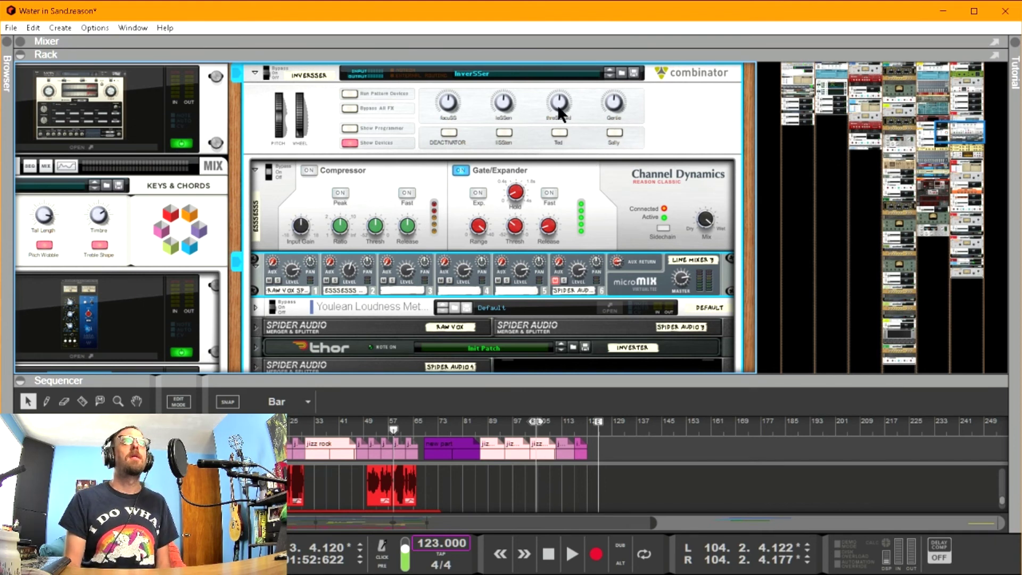
drag(565, 104, 563, 66)
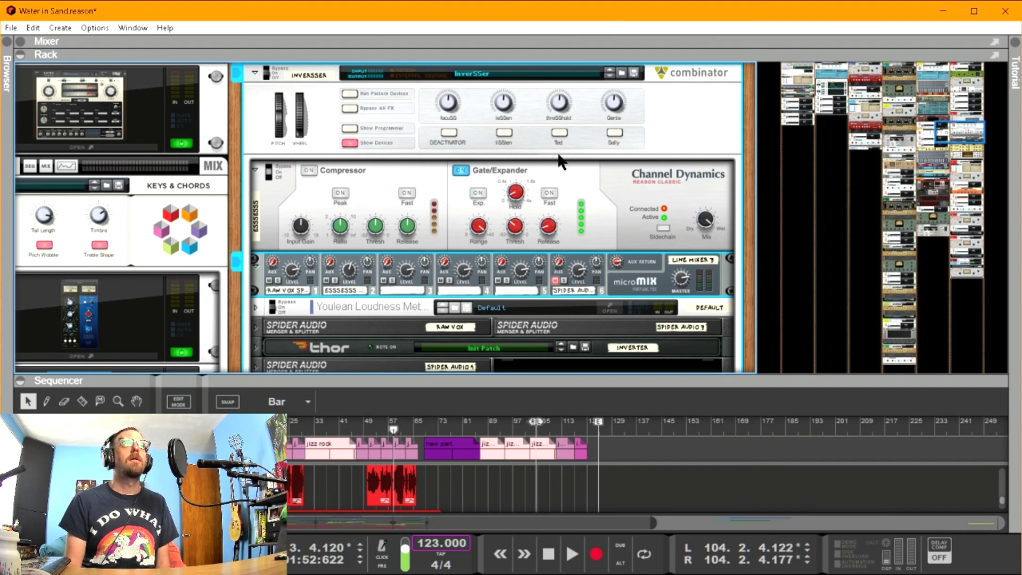
Examine the devices inside the InverSSer Combinator, from the Channel Dynamics and Line Mixer to the Thor inverter and MClass units.
scroll(559, 157, up, 3)
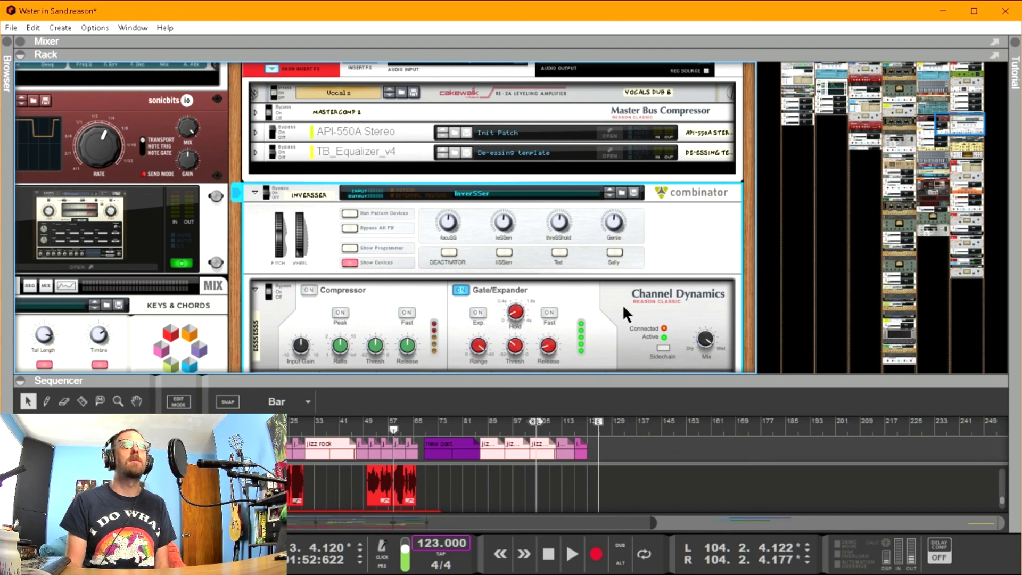
scroll(621, 304, down, 5)
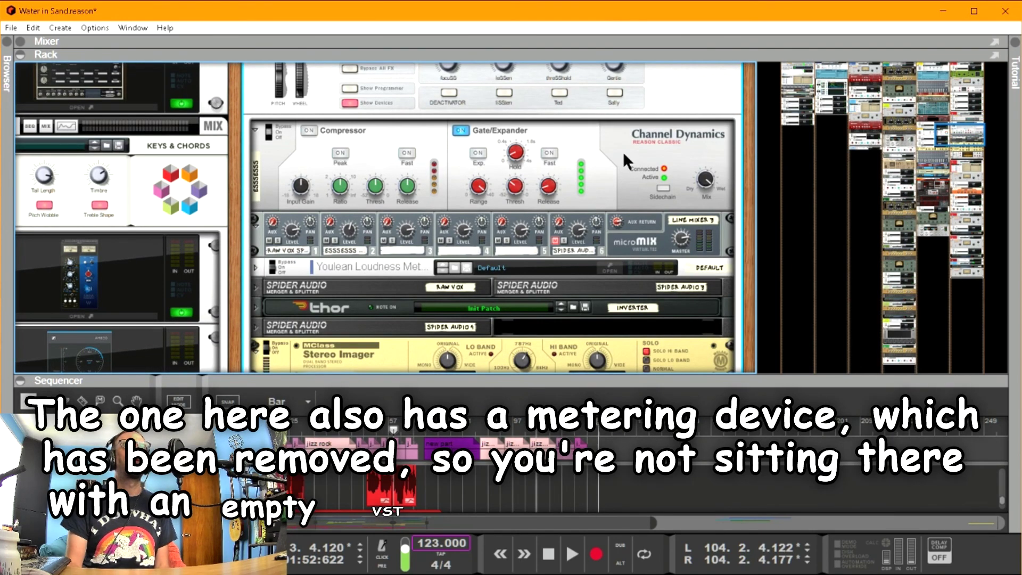
click(623, 153)
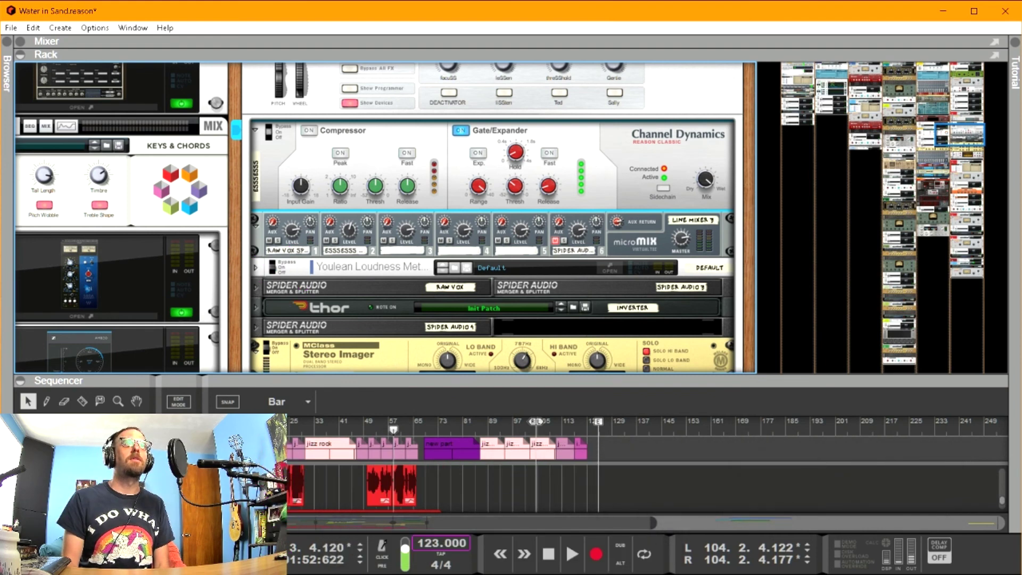
scroll(620, 221, down, 10)
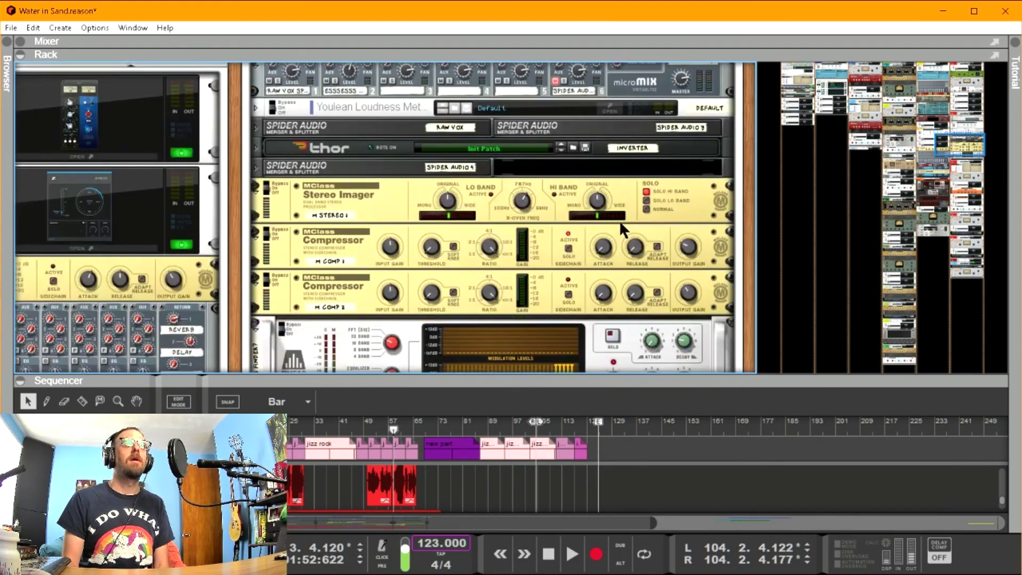
scroll(618, 221, up, 3)
scroll(495, 244, up, 8)
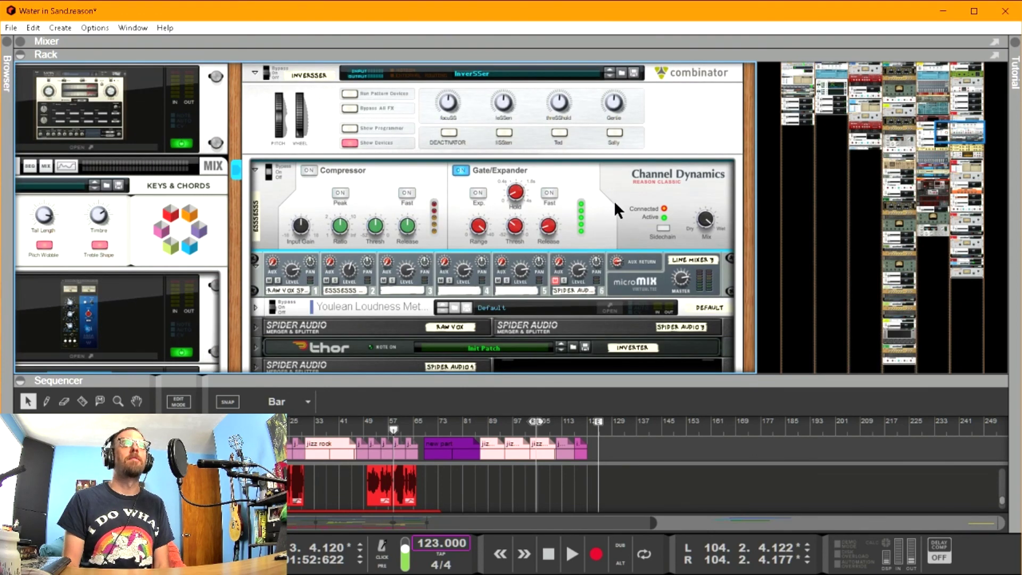
scroll(614, 200, up, 1)
click(682, 143)
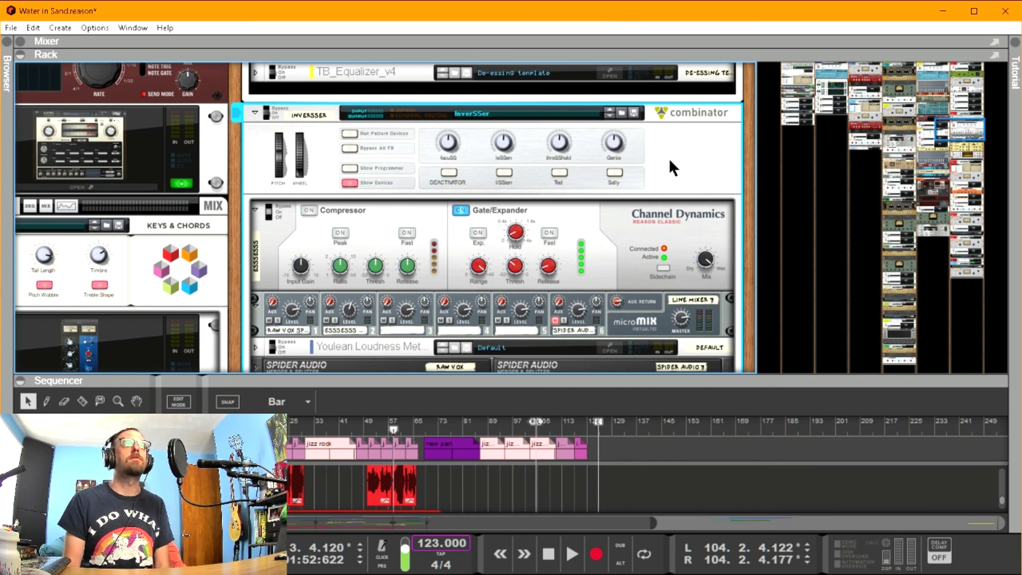
click(623, 237)
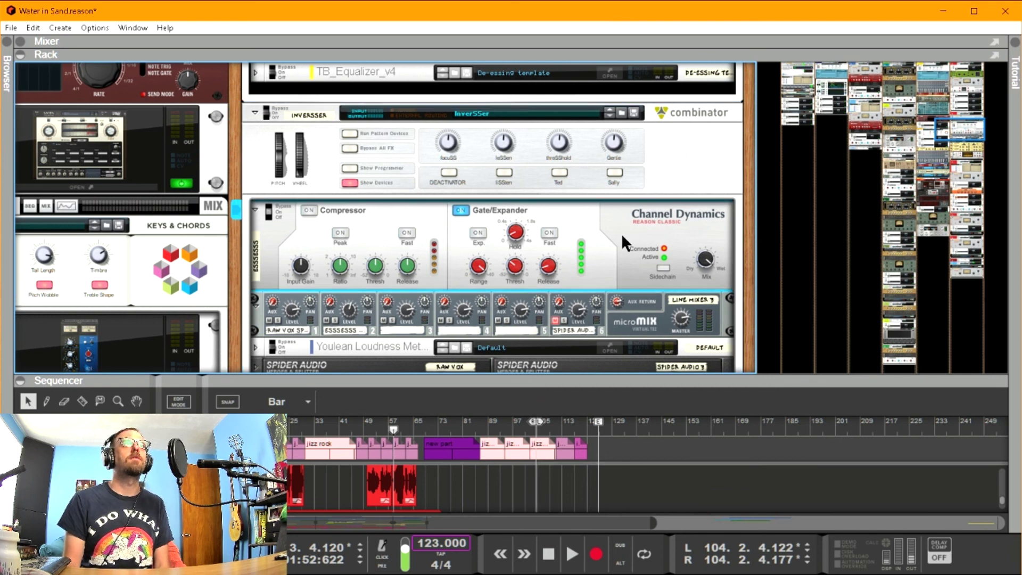
scroll(677, 186, down, 2)
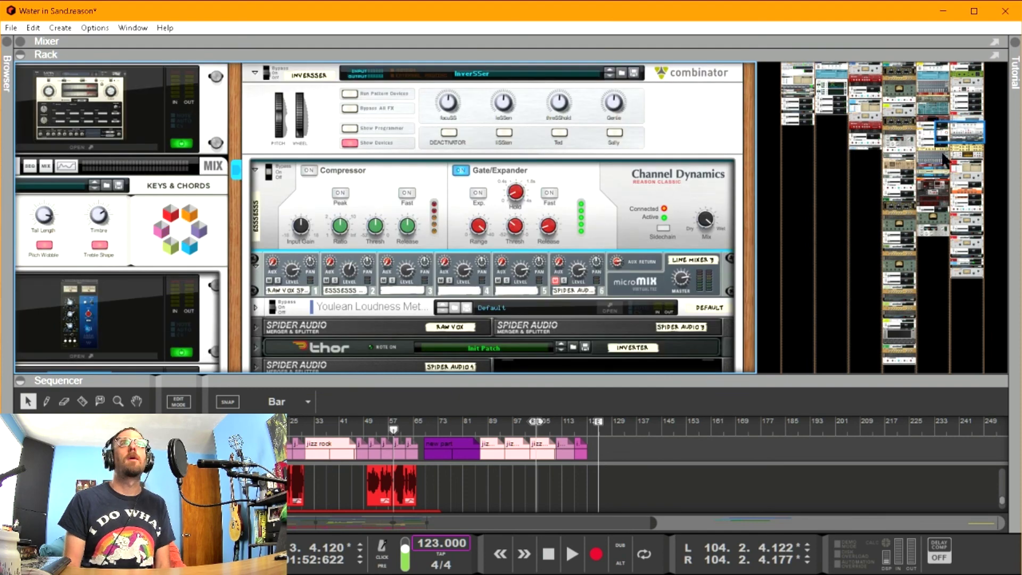
drag(969, 135, 970, 133)
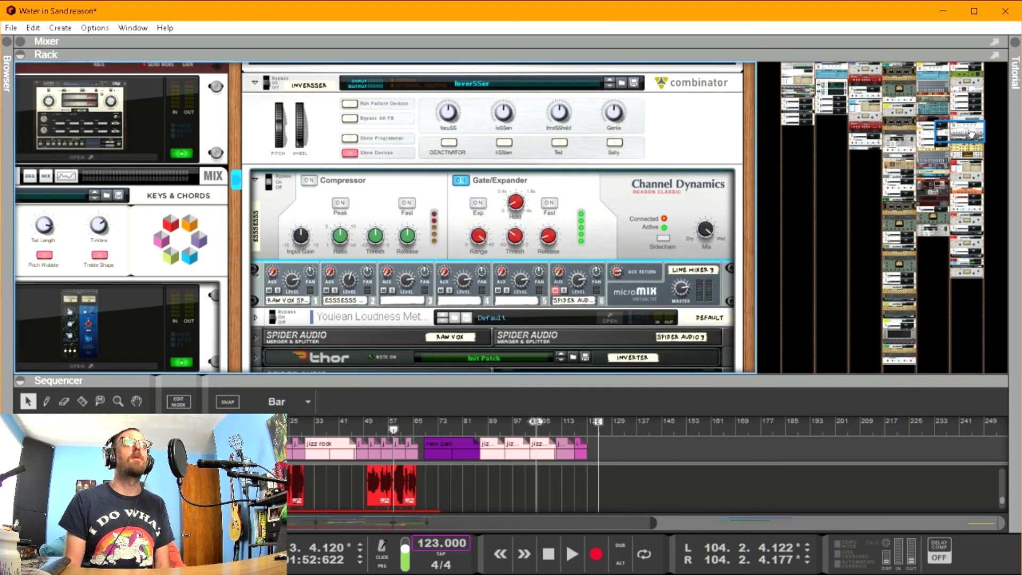